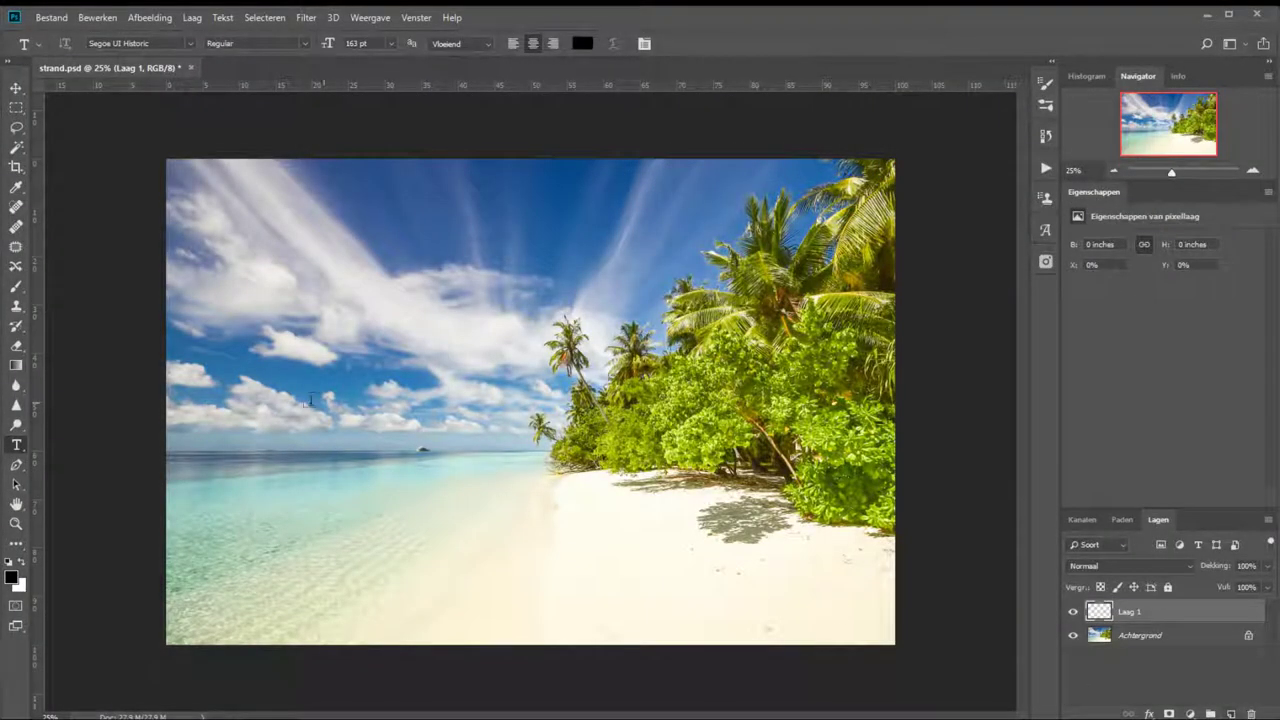
# Step: Fill a large rectangle on Laag 1 with white to form a card over the photo's middle
pyautogui.press('m')
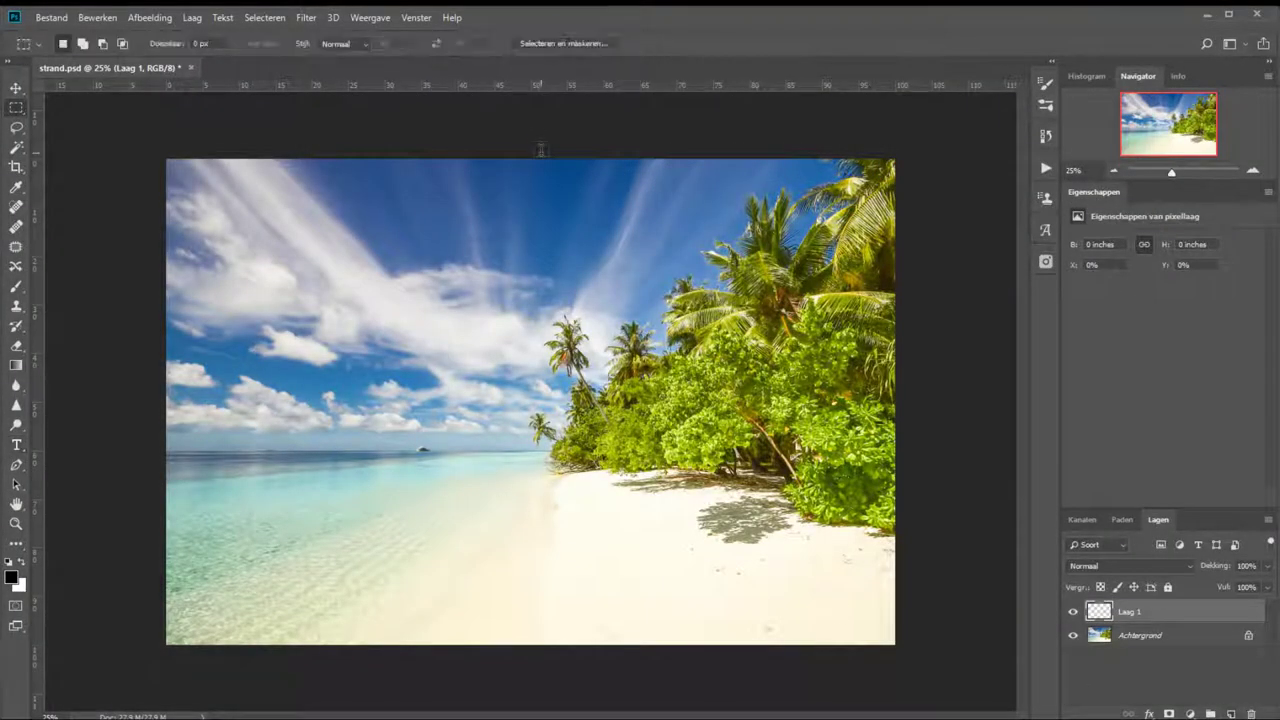
pyautogui.moveTo(290, 274); pyautogui.dragTo(763, 580)
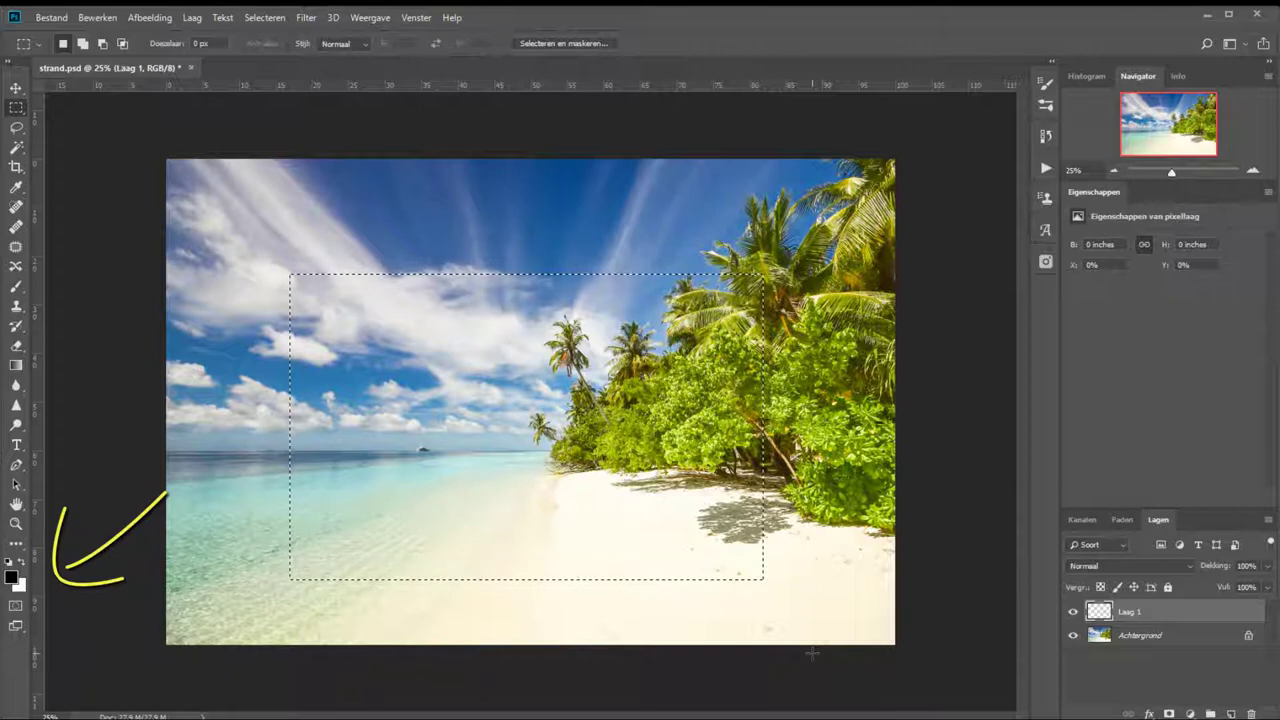
pyautogui.hotkey('ctrl', 'BackSpace')
pyautogui.hotkey('ctrl', 'd')
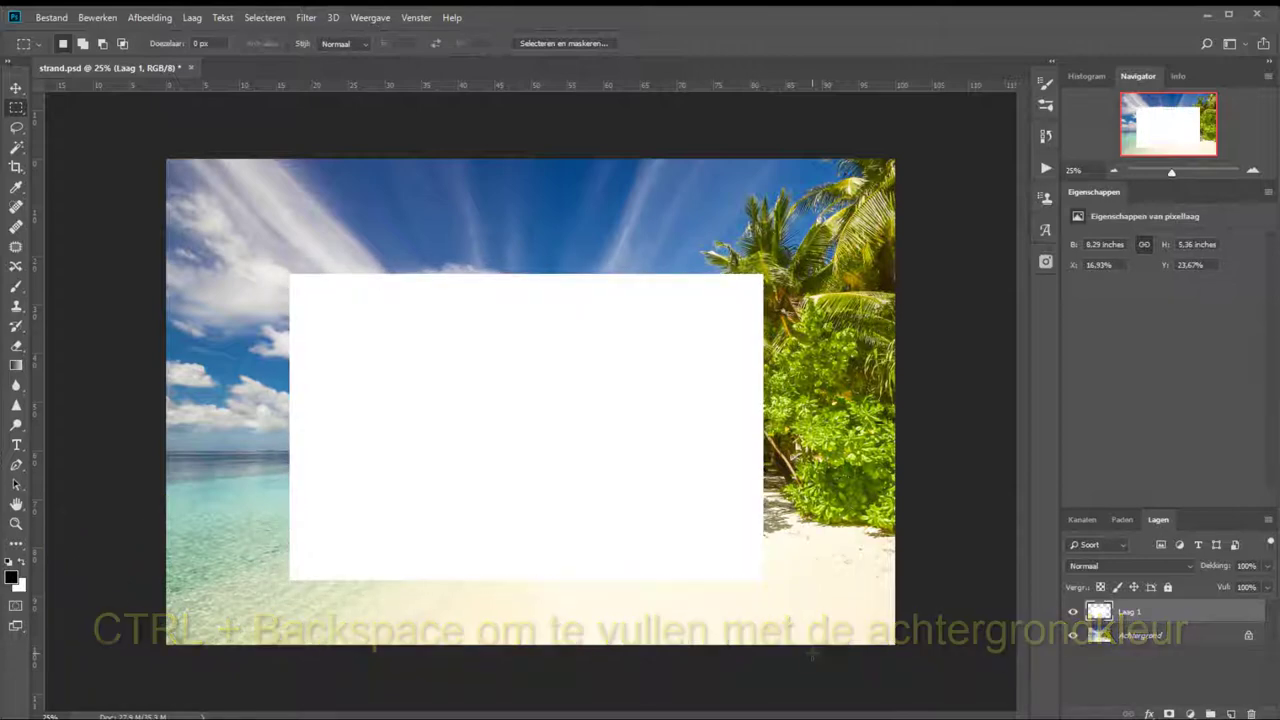
pyautogui.press('t')
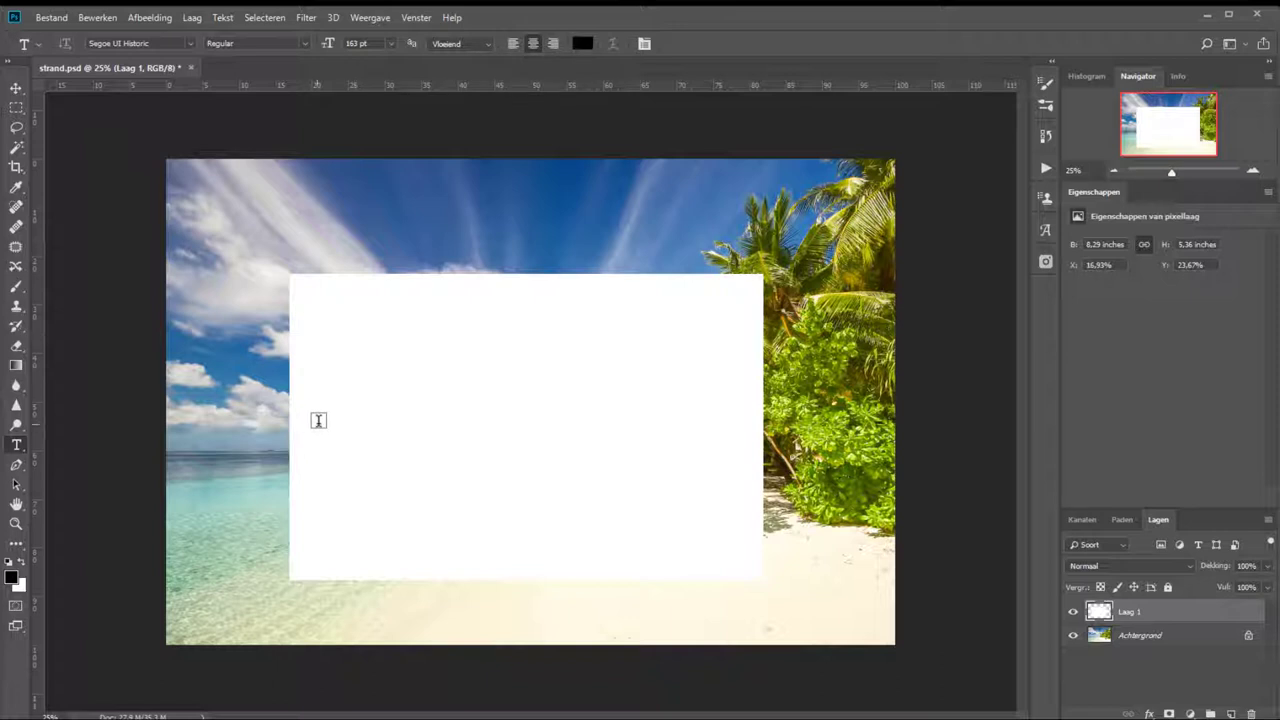
# Step: Type 'Vakantie' in 163 pt black text and move it onto the white card
pyautogui.click(327, 420)
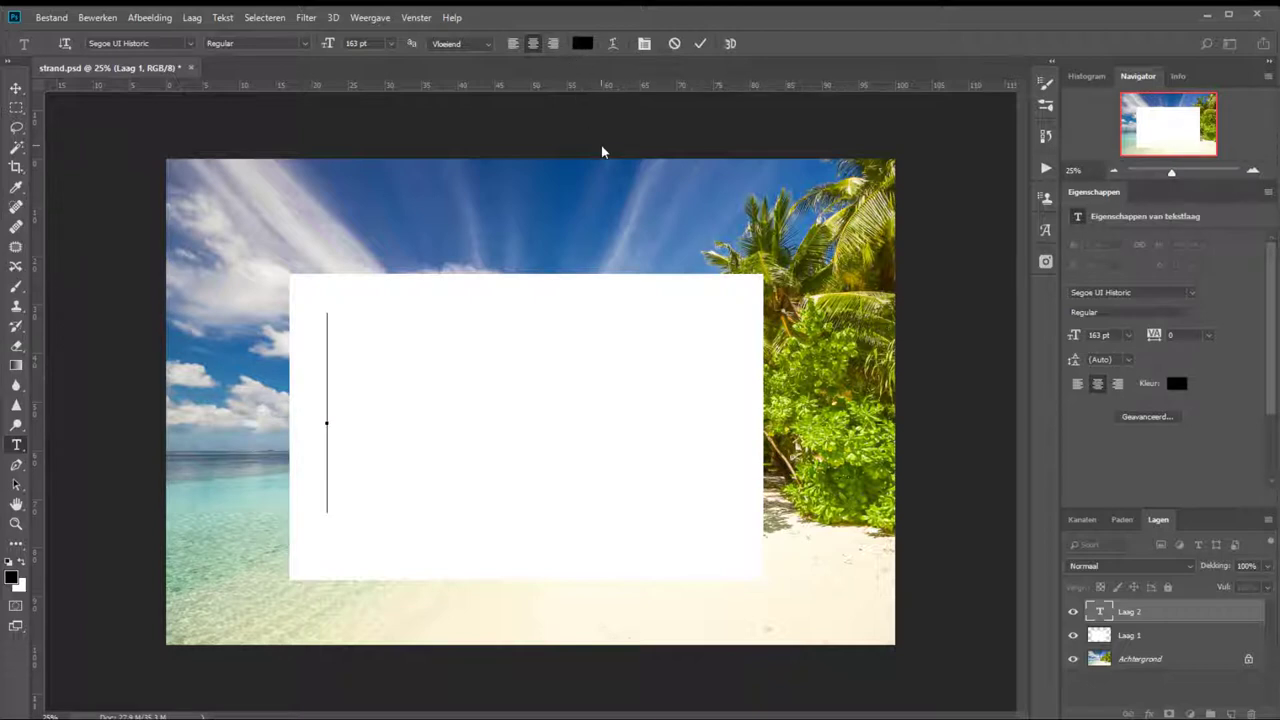
pyautogui.write('Vakantie')
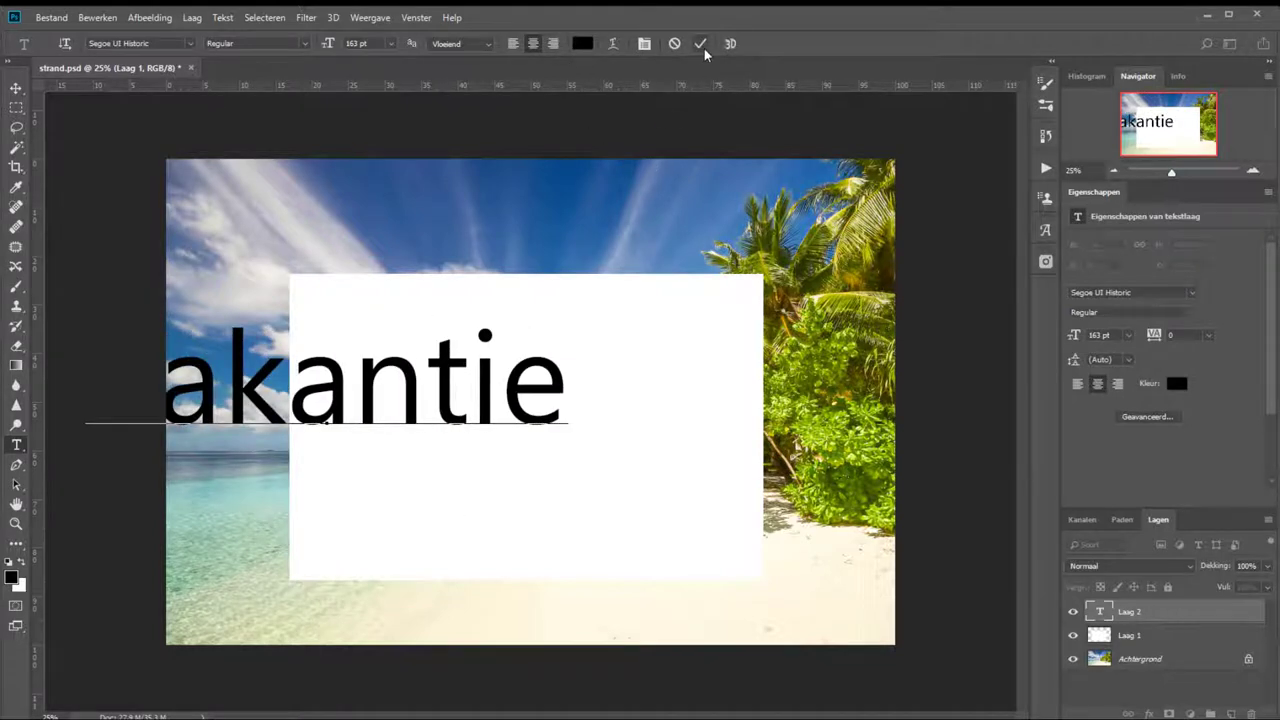
pyautogui.click(701, 44)
pyautogui.press('v')
pyautogui.moveTo(487, 414)
pyautogui.mouseDown()
pyautogui.moveTo(605, 447)
pyautogui.moveTo(607, 512)
pyautogui.mouseUp()
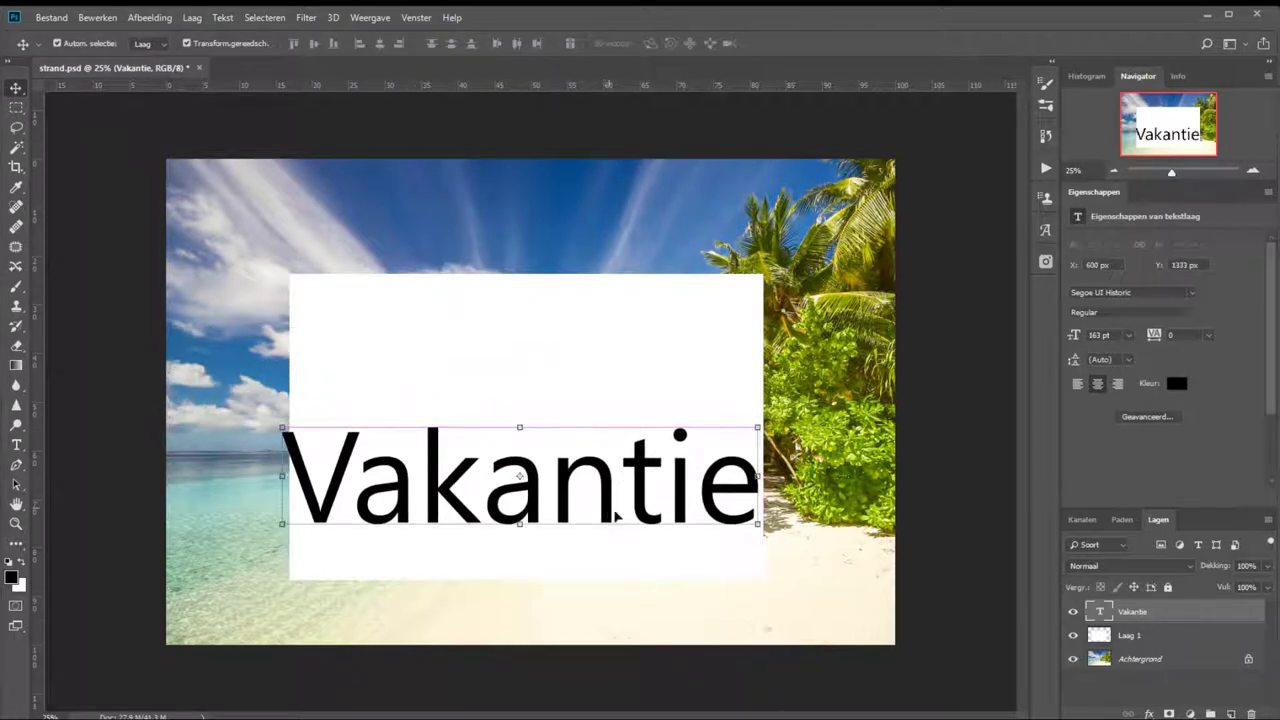
pyautogui.click(660, 399)
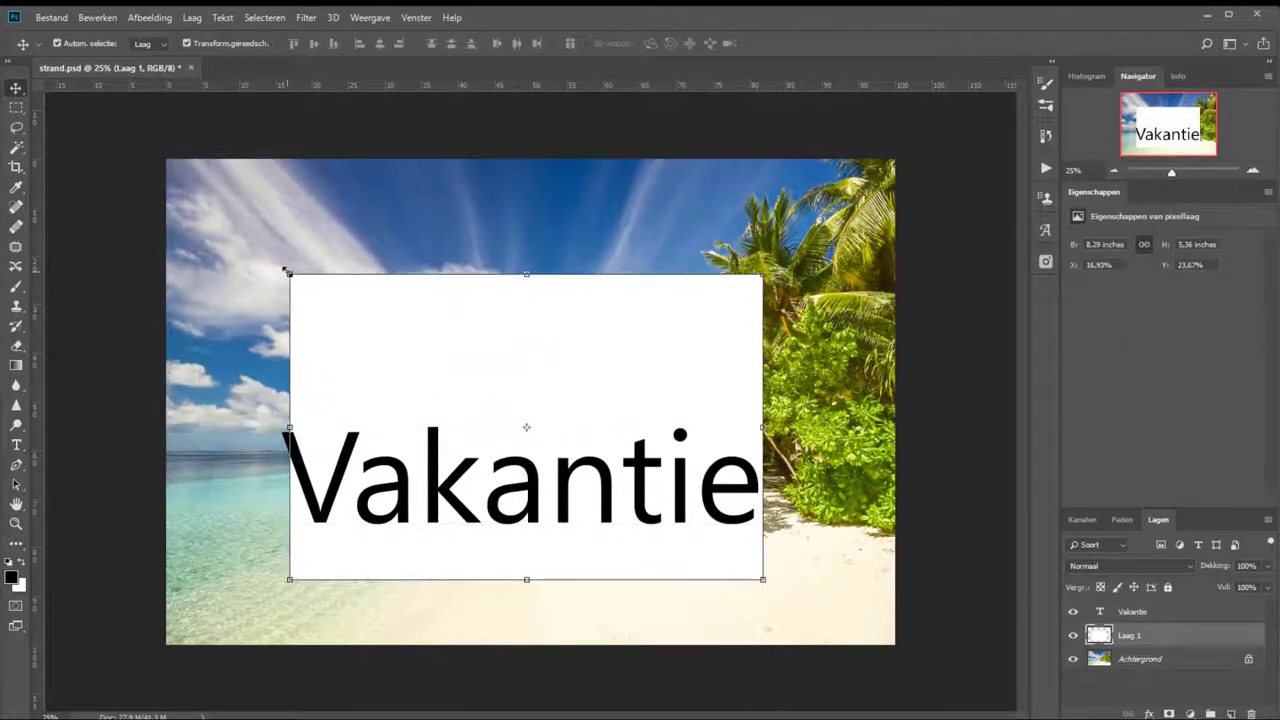
# Step: Enlarge the white card to 9.47 × 5.52 inches so it frames the Vakantie text
pyautogui.moveTo(289, 273)
pyautogui.mouseDown()
pyautogui.moveTo(249, 273)
pyautogui.moveTo(250, 286)
pyautogui.mouseUp()
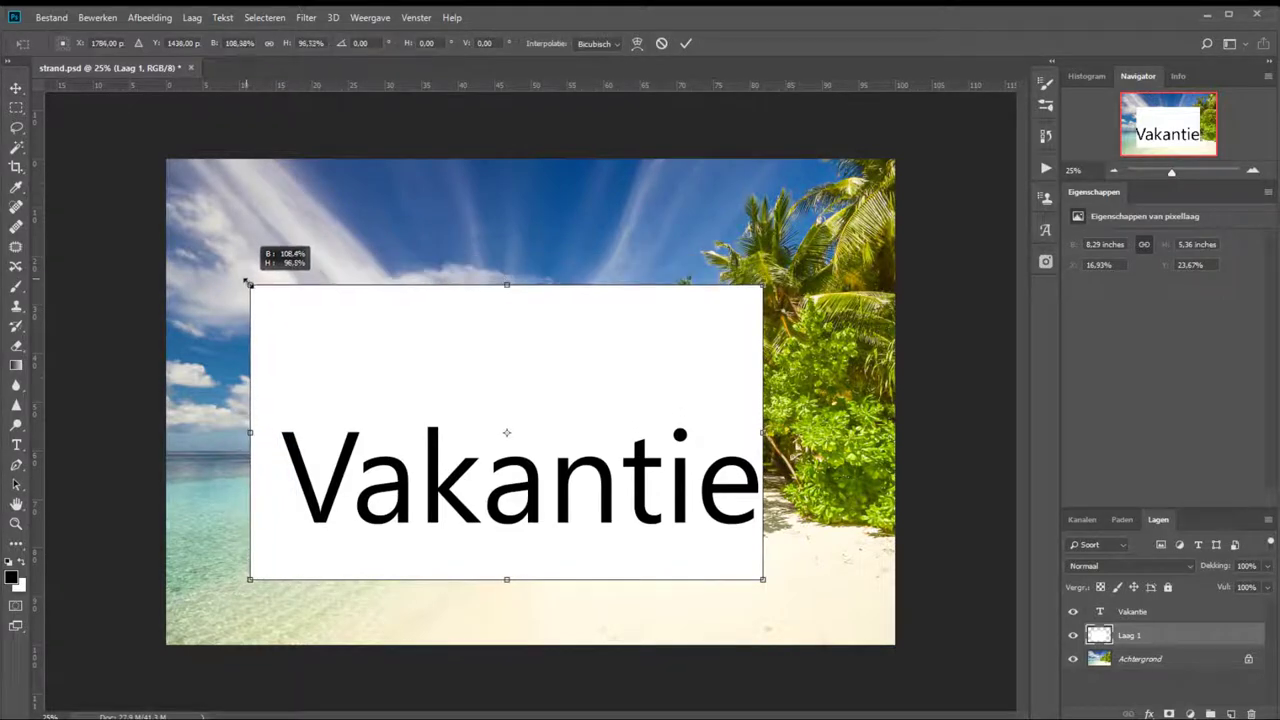
pyautogui.moveTo(763, 578); pyautogui.dragTo(792, 600)
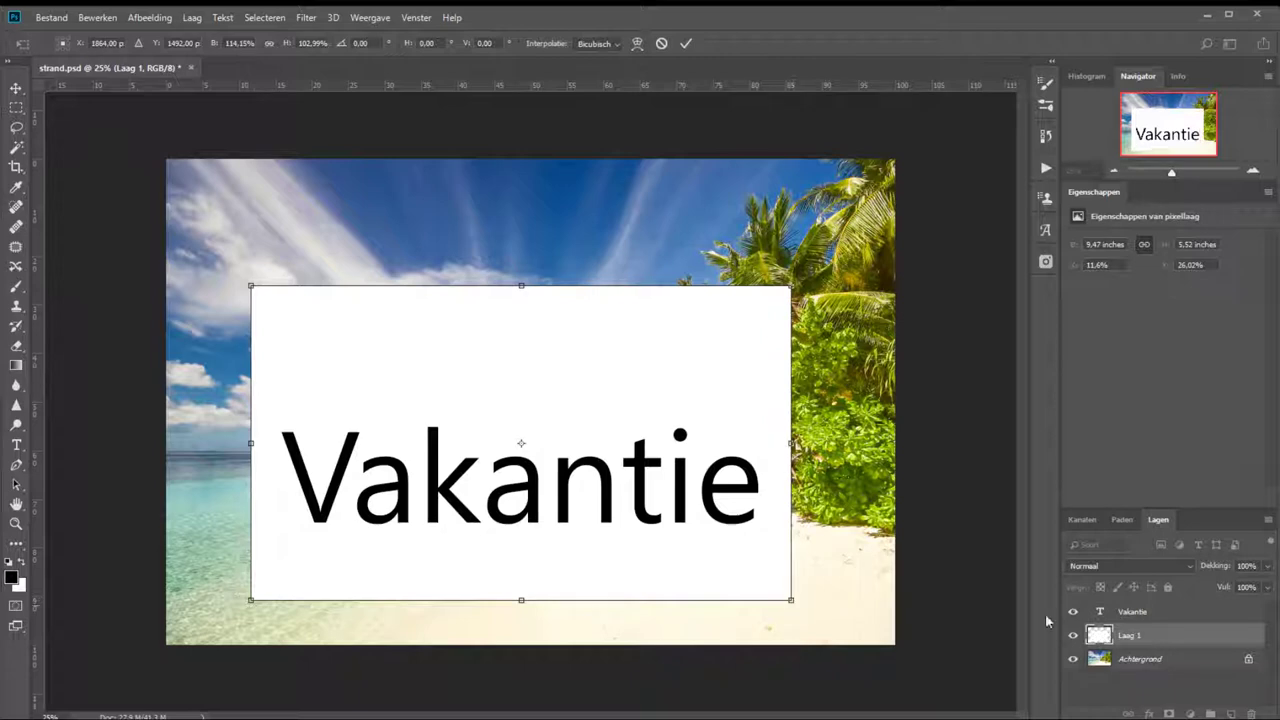
pyautogui.click(687, 44)
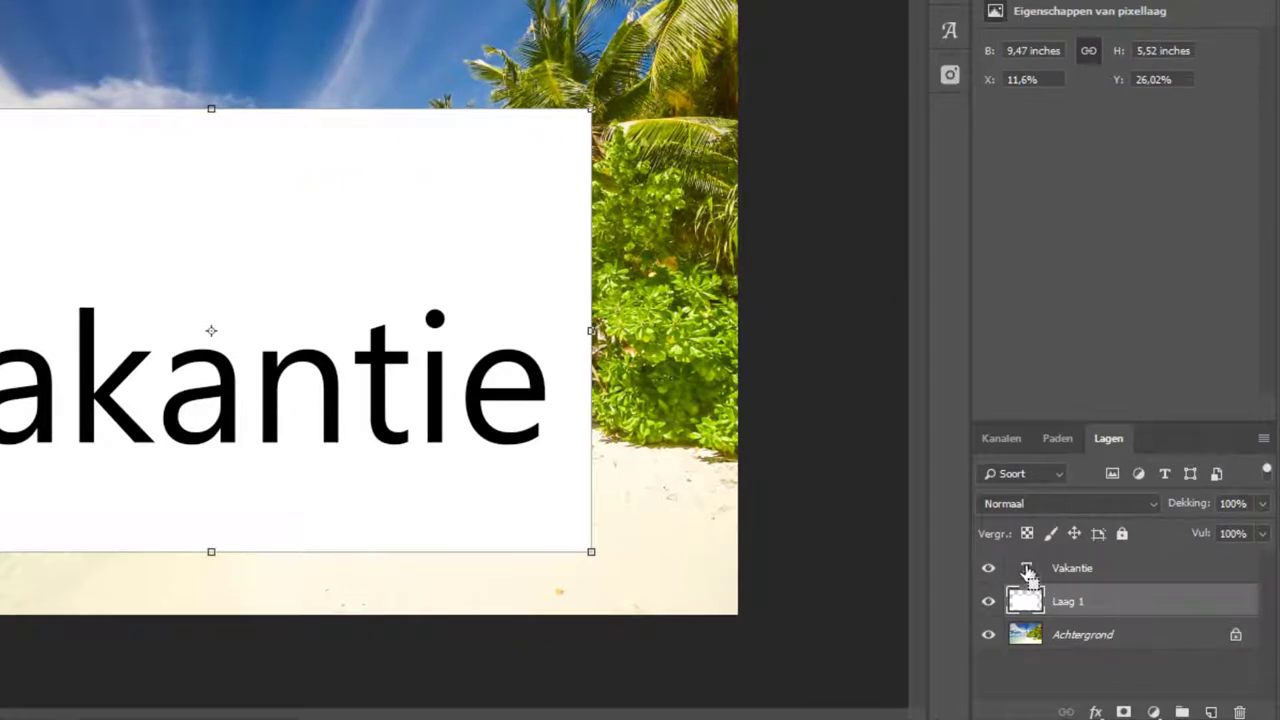
# Step: Mask Laag 1 with the hidden Vakantie text's letter selection so the beach shows through the letters
pyautogui.keyDown('ctrl'); pyautogui.click(1027, 573); pyautogui.keyUp('ctrl')
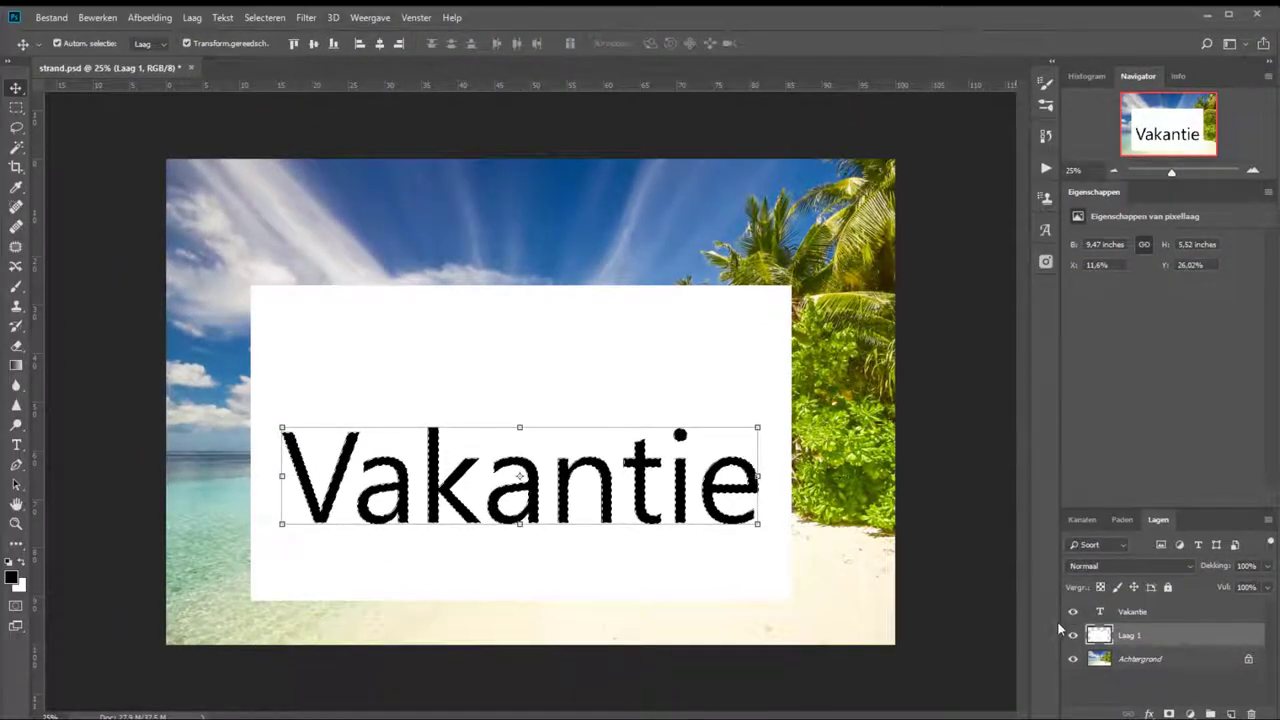
pyautogui.click(1073, 611)
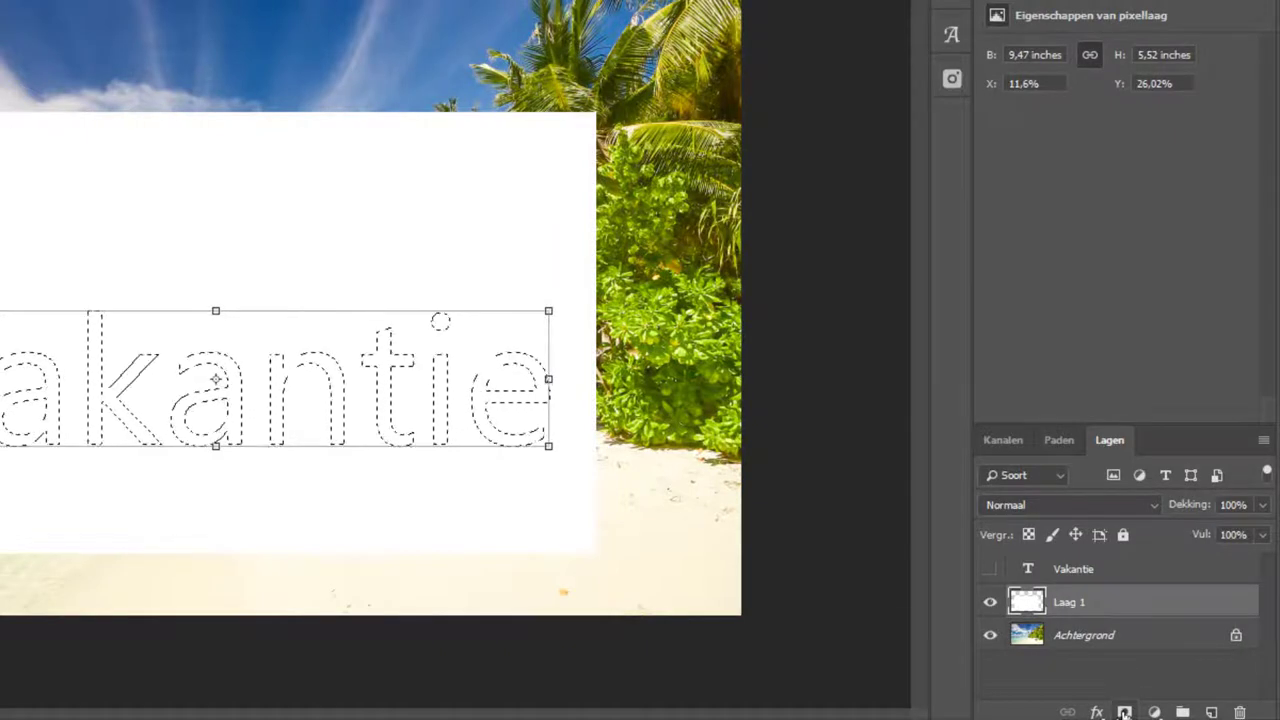
pyautogui.click(1124, 712)
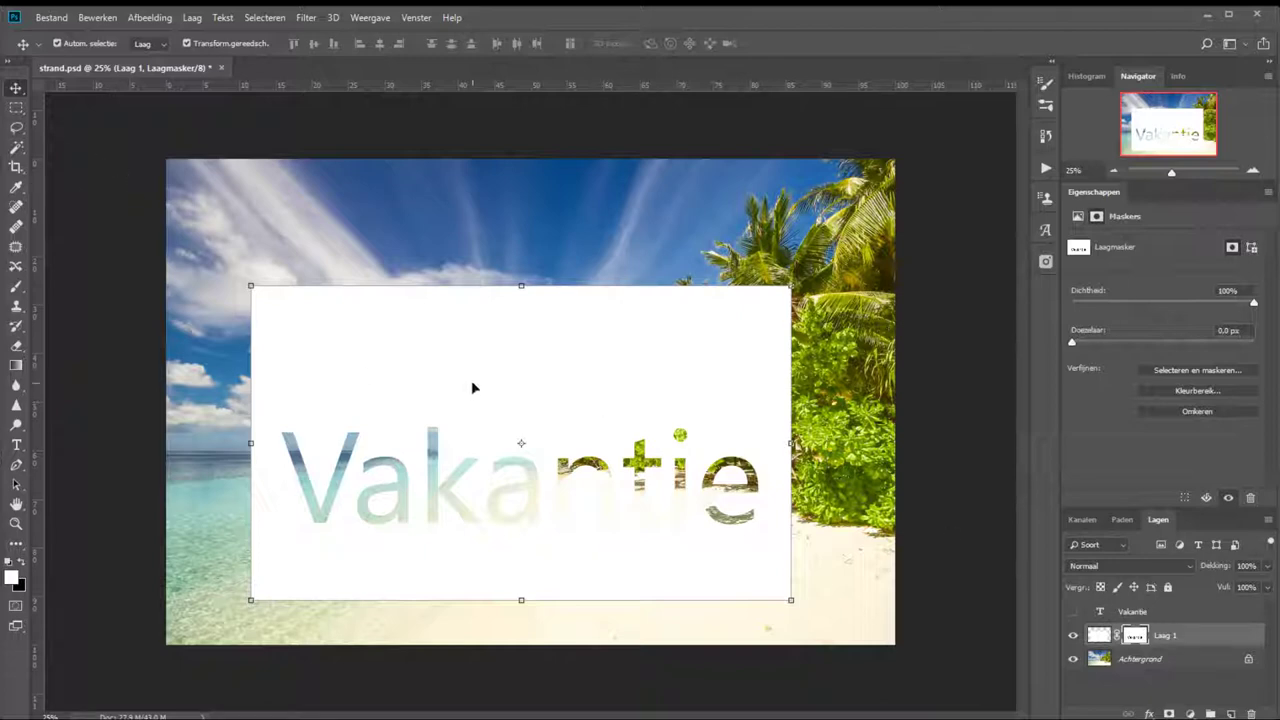
# Step: Move the cut-out card lower on the photo to X 11.6%, Y 31.03%
pyautogui.moveTo(471, 386)
pyautogui.mouseDown()
pyautogui.moveTo(486, 271)
pyautogui.moveTo(466, 274)
pyautogui.moveTo(475, 279)
pyautogui.mouseUp()
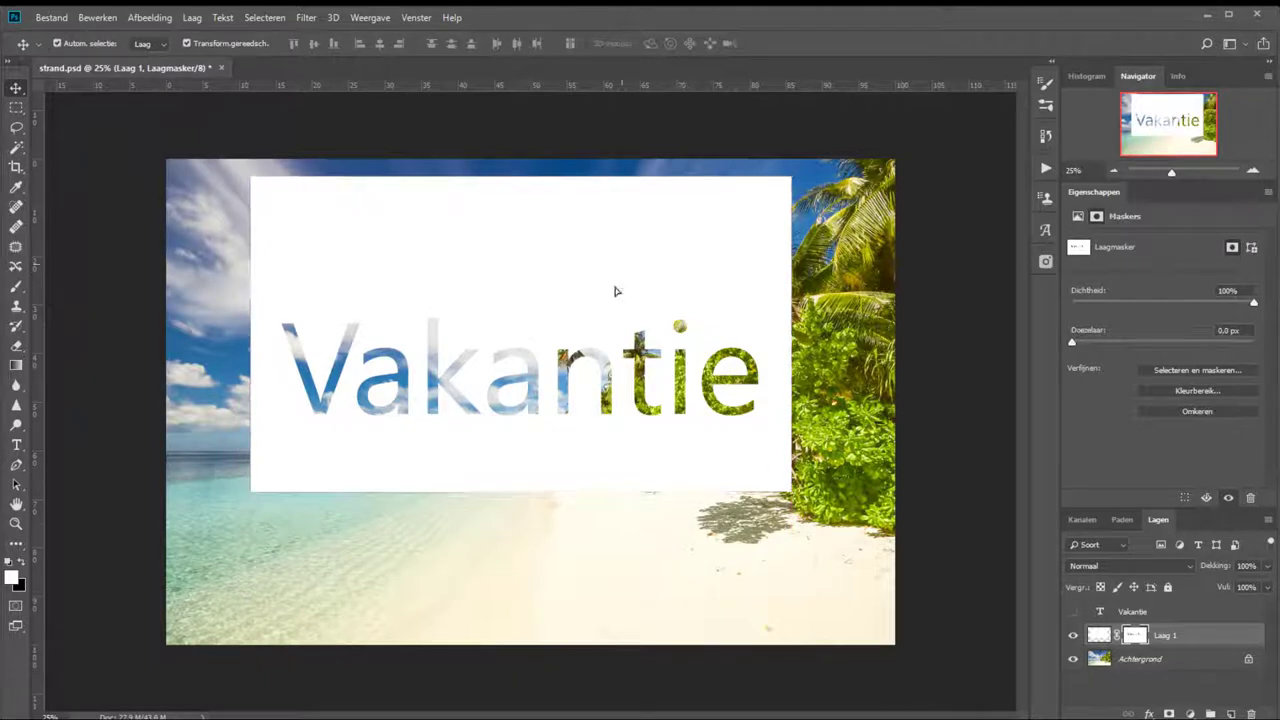
pyautogui.moveTo(614, 289)
pyautogui.mouseDown()
pyautogui.moveTo(620, 418)
pyautogui.moveTo(624, 398)
pyautogui.mouseUp()
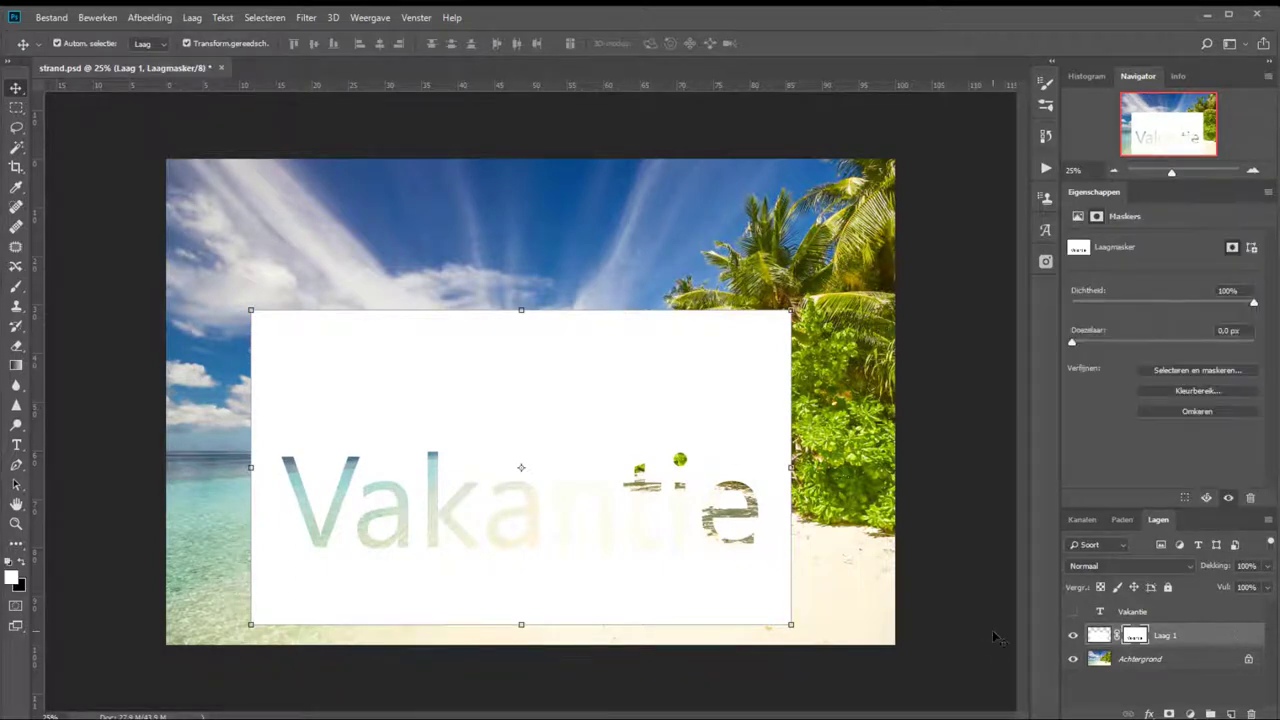
pyautogui.click(1190, 643)
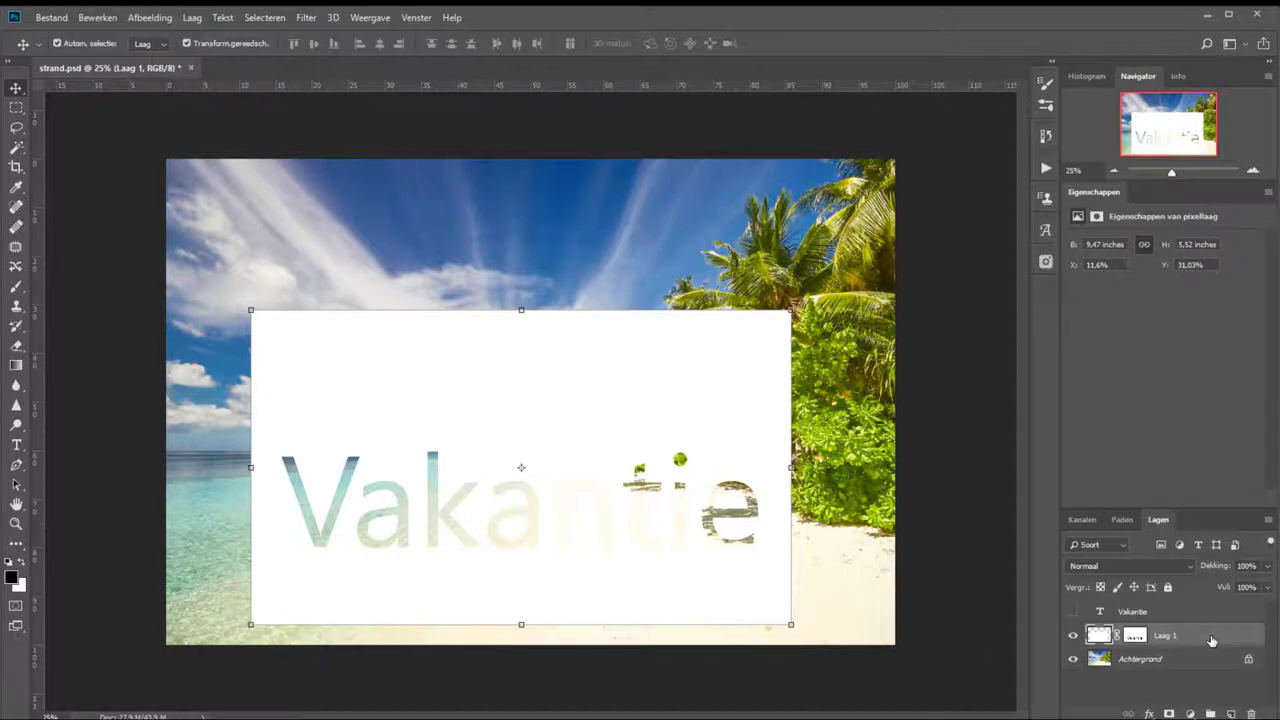
# Step: Give the card a soft drop shadow (23% opacity, 28 px distance, 40 px size) plus Outer Glow
pyautogui.doubleClick(1211, 640)
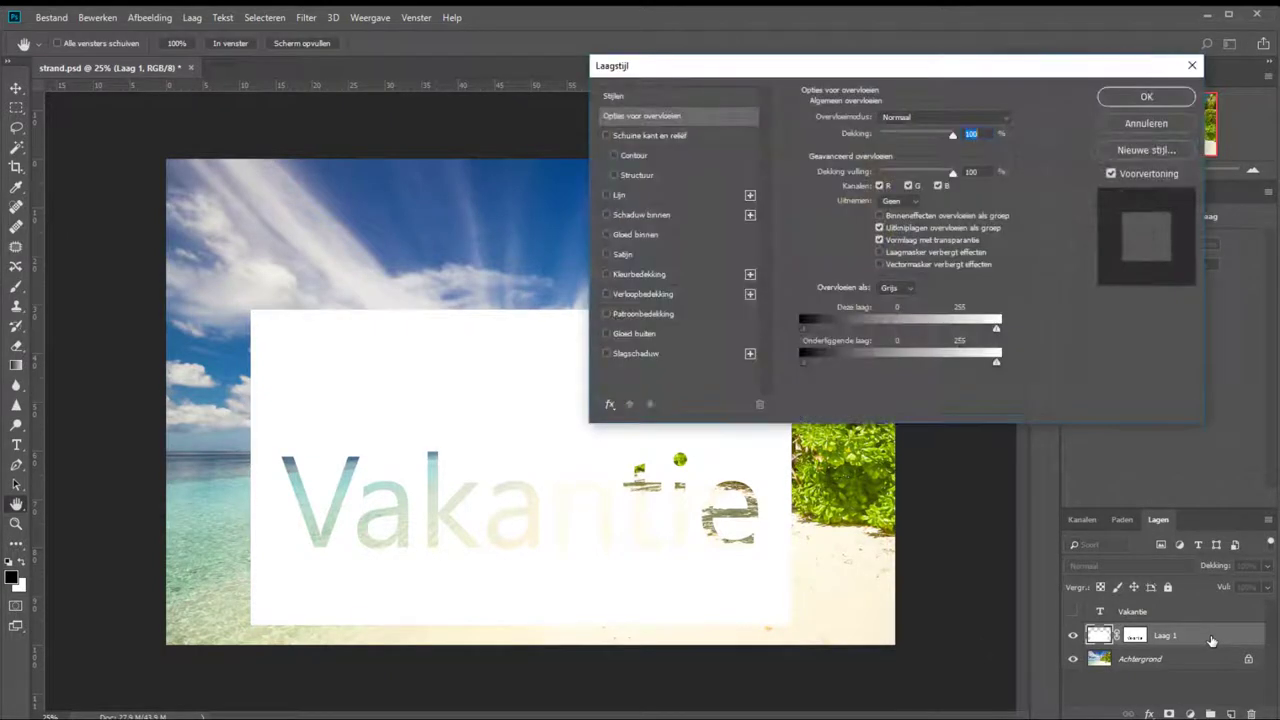
pyautogui.click(685, 354)
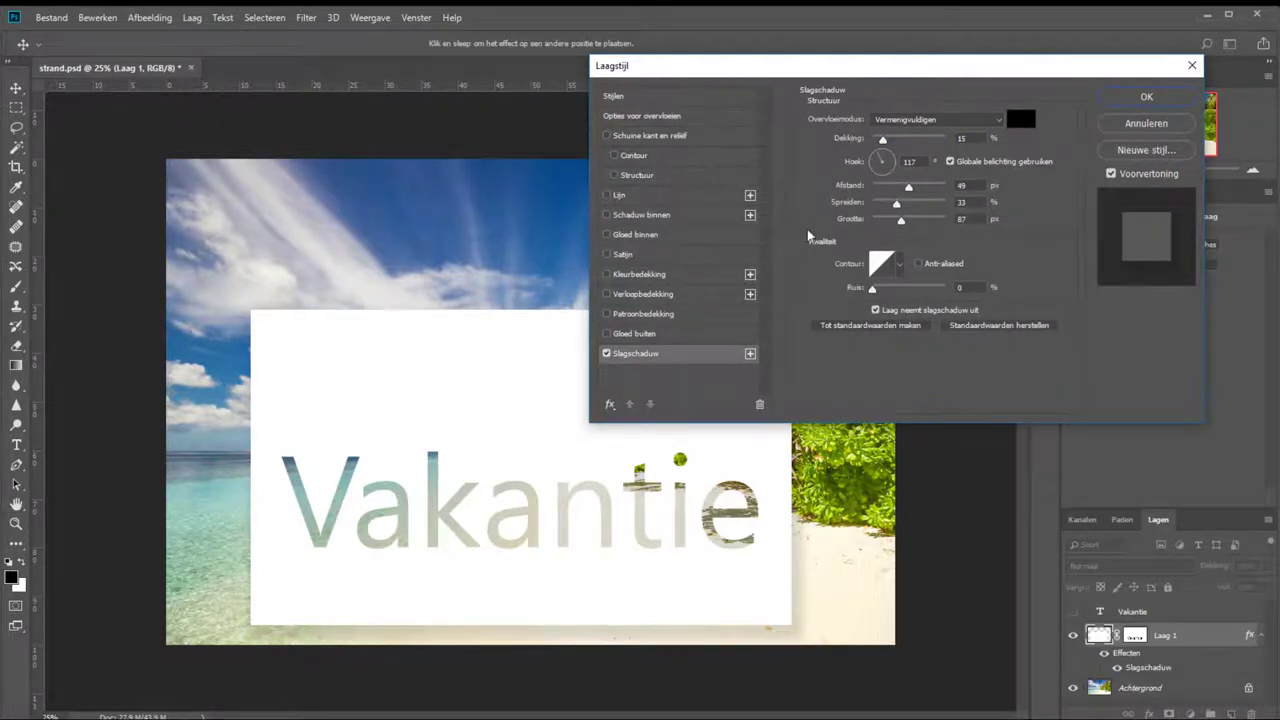
pyautogui.click(878, 160)
pyautogui.moveTo(878, 160); pyautogui.dragTo(870, 162)
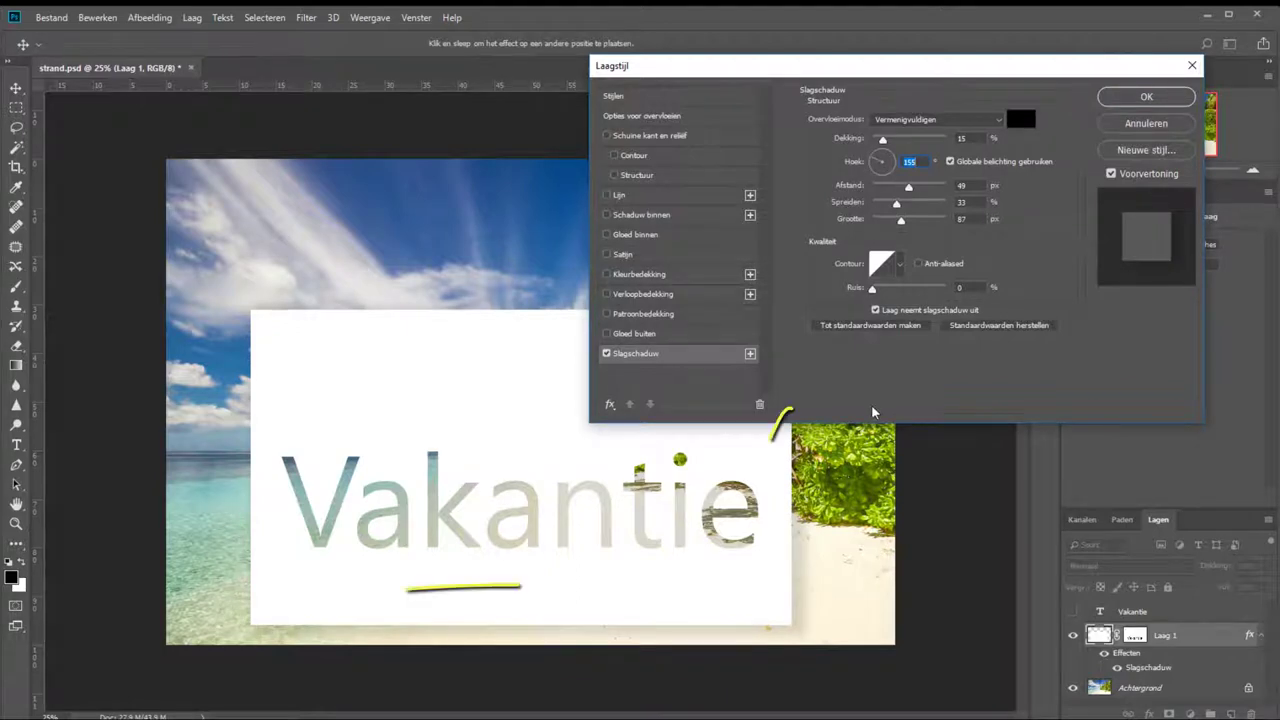
pyautogui.moveTo(878, 163); pyautogui.dragTo(903, 142)
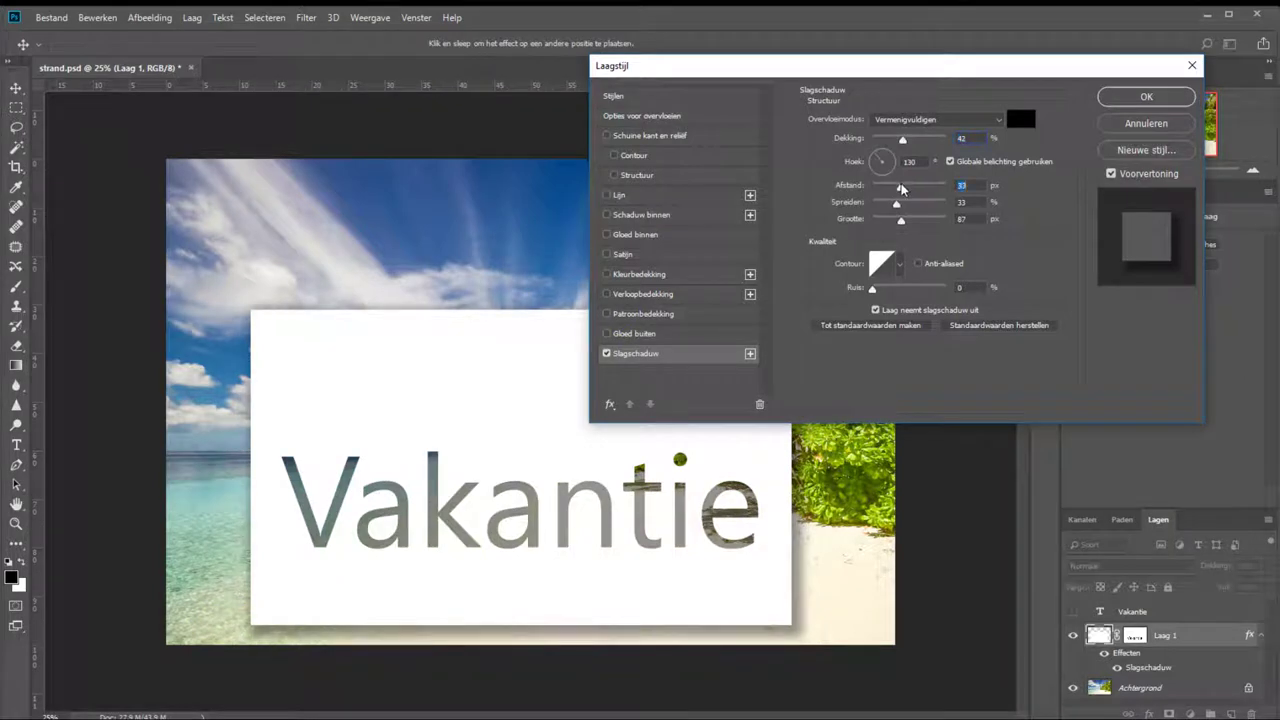
pyautogui.moveTo(908, 187)
pyautogui.mouseDown()
pyautogui.moveTo(893, 187)
pyautogui.moveTo(888, 219)
pyautogui.mouseUp()
pyautogui.moveTo(902, 139); pyautogui.dragTo(896, 141)
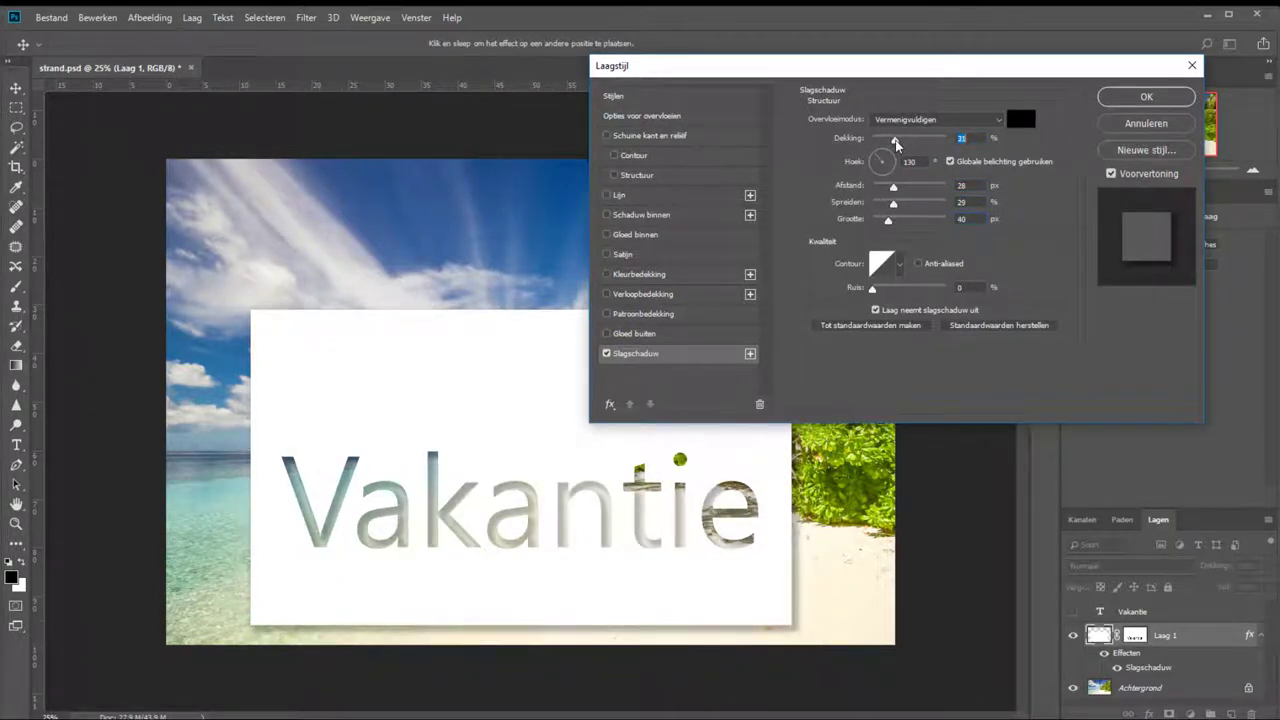
pyautogui.click(683, 337)
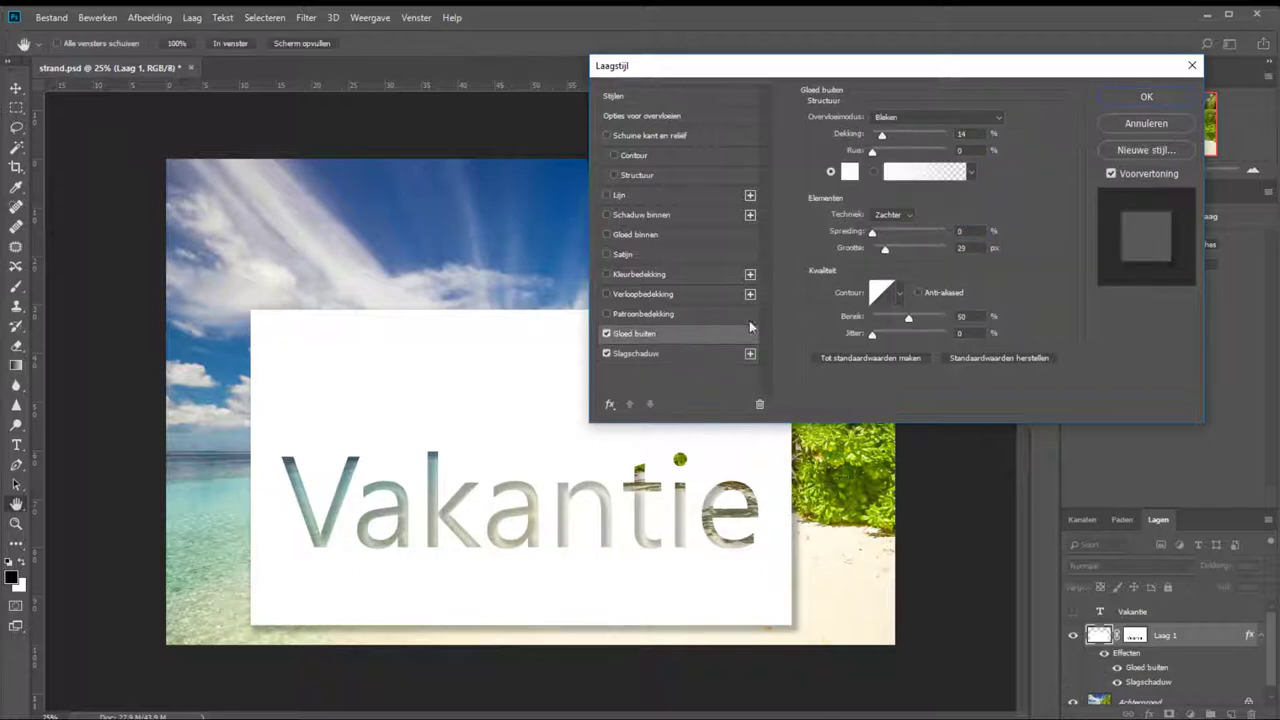
# Step: Set the Outer Glow opacity to 14% and apply the layer style
pyautogui.moveTo(883, 131)
pyautogui.mouseDown()
pyautogui.moveTo(963, 141)
pyautogui.moveTo(879, 145)
pyautogui.mouseUp()
pyautogui.click(1124, 100)
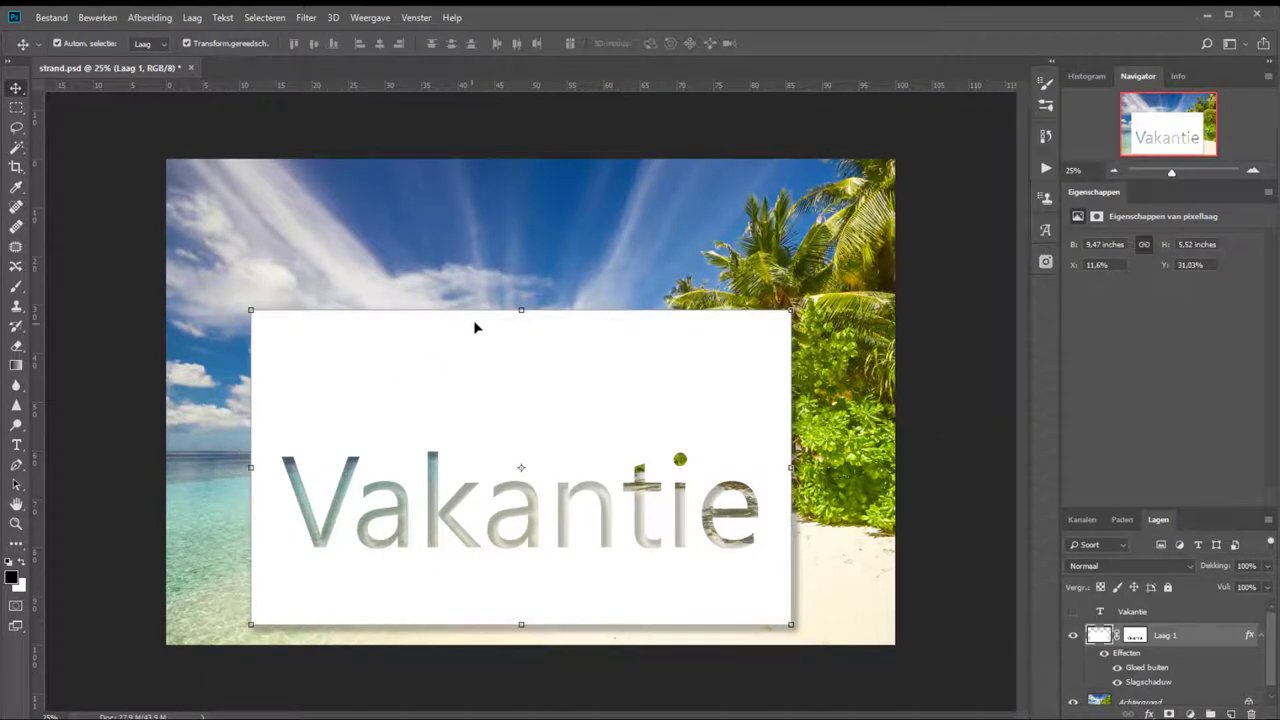
pyautogui.moveTo(522, 311); pyautogui.dragTo(521, 461)
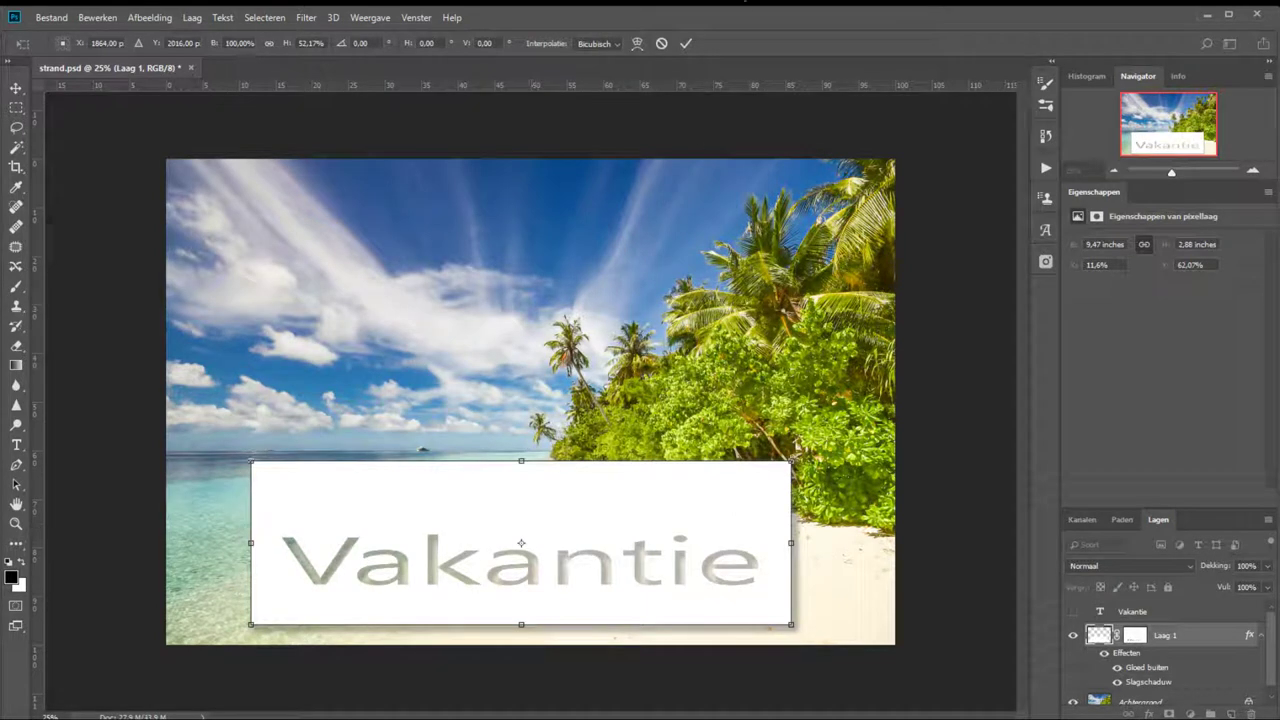
pyautogui.click(663, 44)
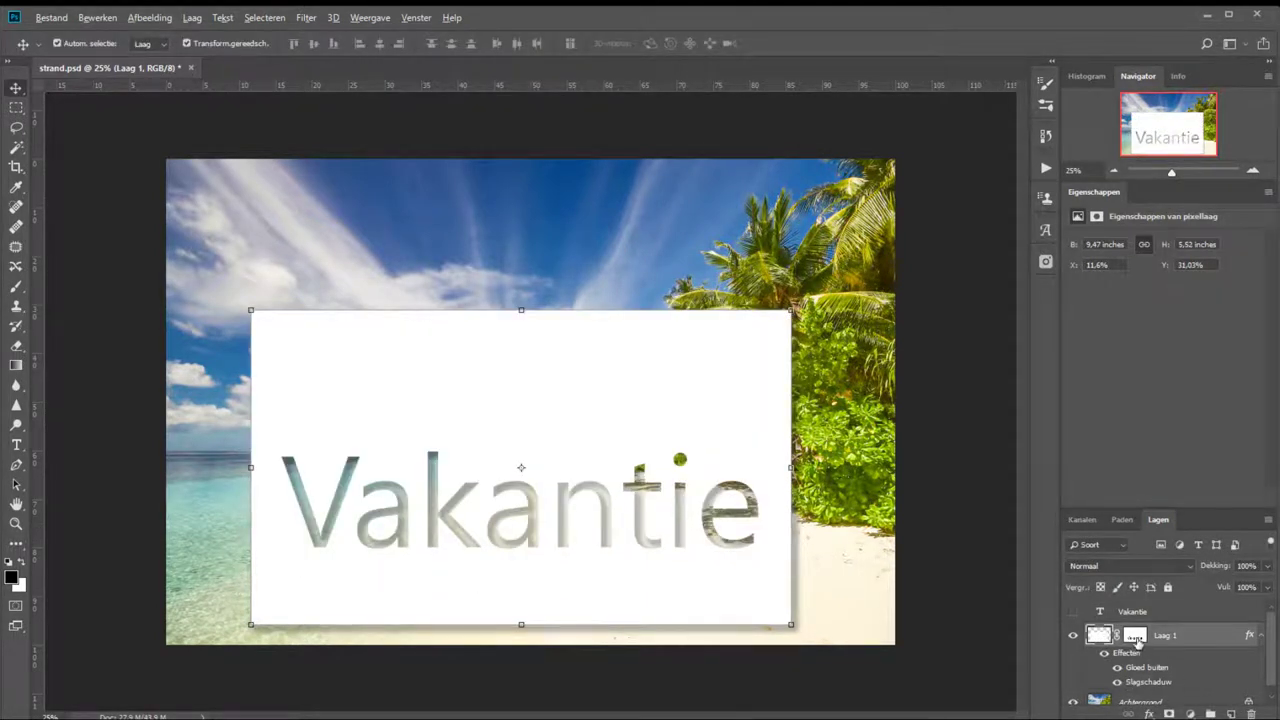
pyautogui.keyDown('alt'); pyautogui.click(1136, 638); pyautogui.keyUp('alt')
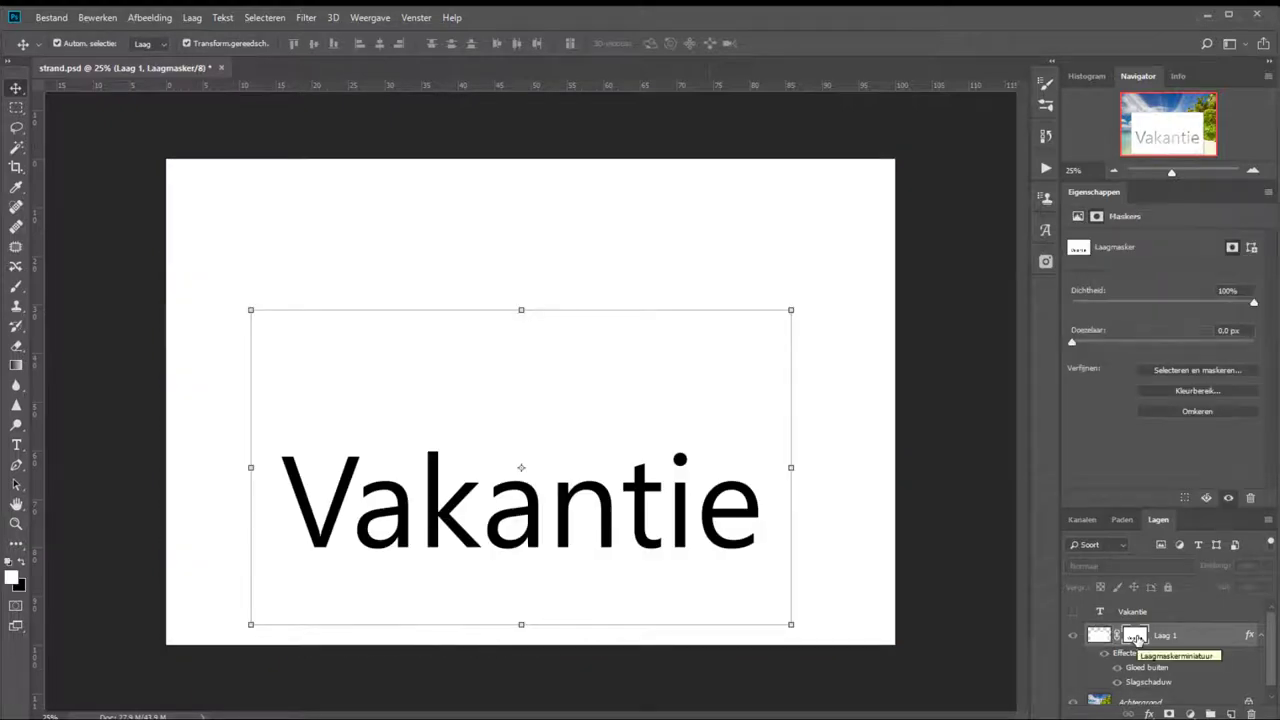
pyautogui.keyDown('alt'); pyautogui.click(1136, 638); pyautogui.keyUp('alt')
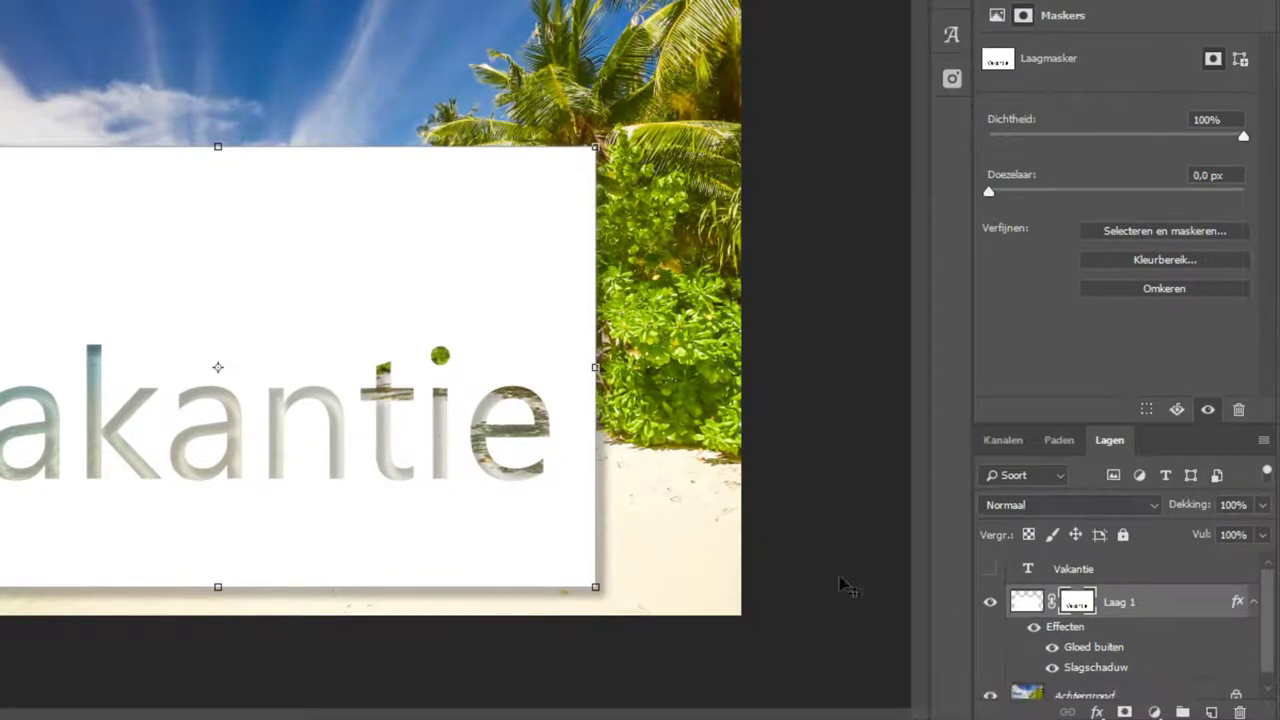
pyautogui.click(1050, 600)
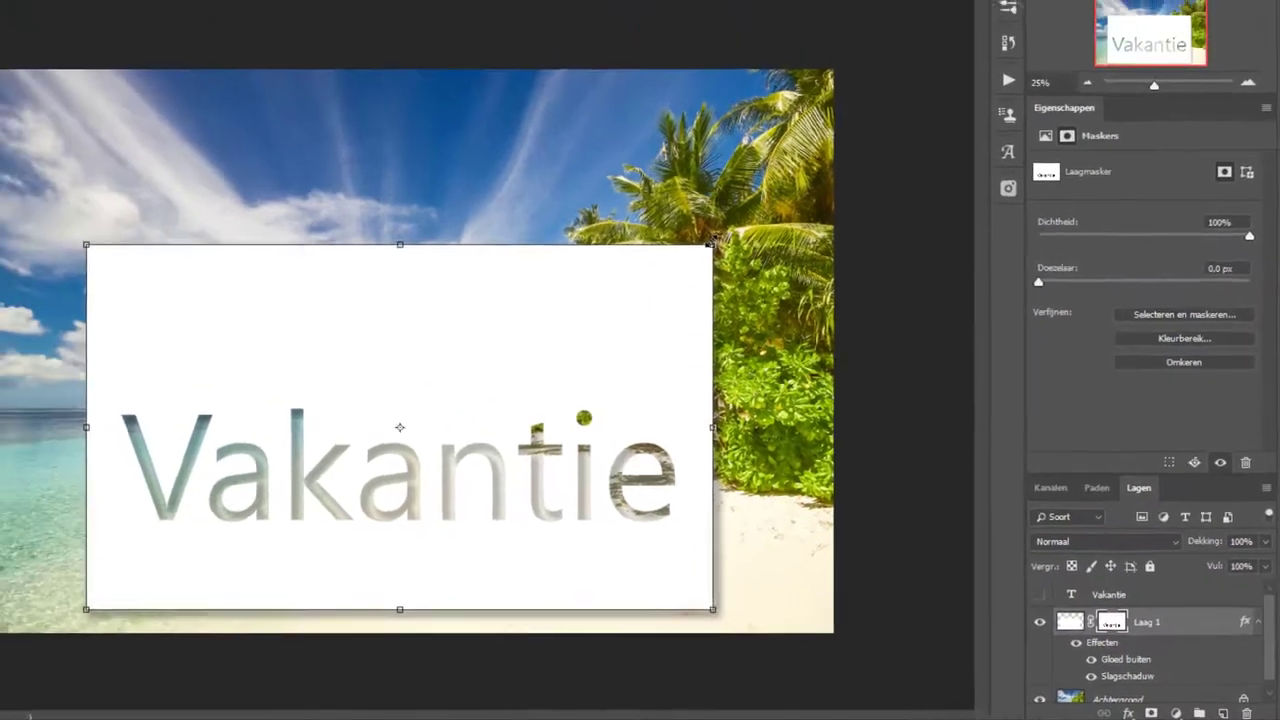
pyautogui.moveTo(712, 243); pyautogui.dragTo(447, 382)
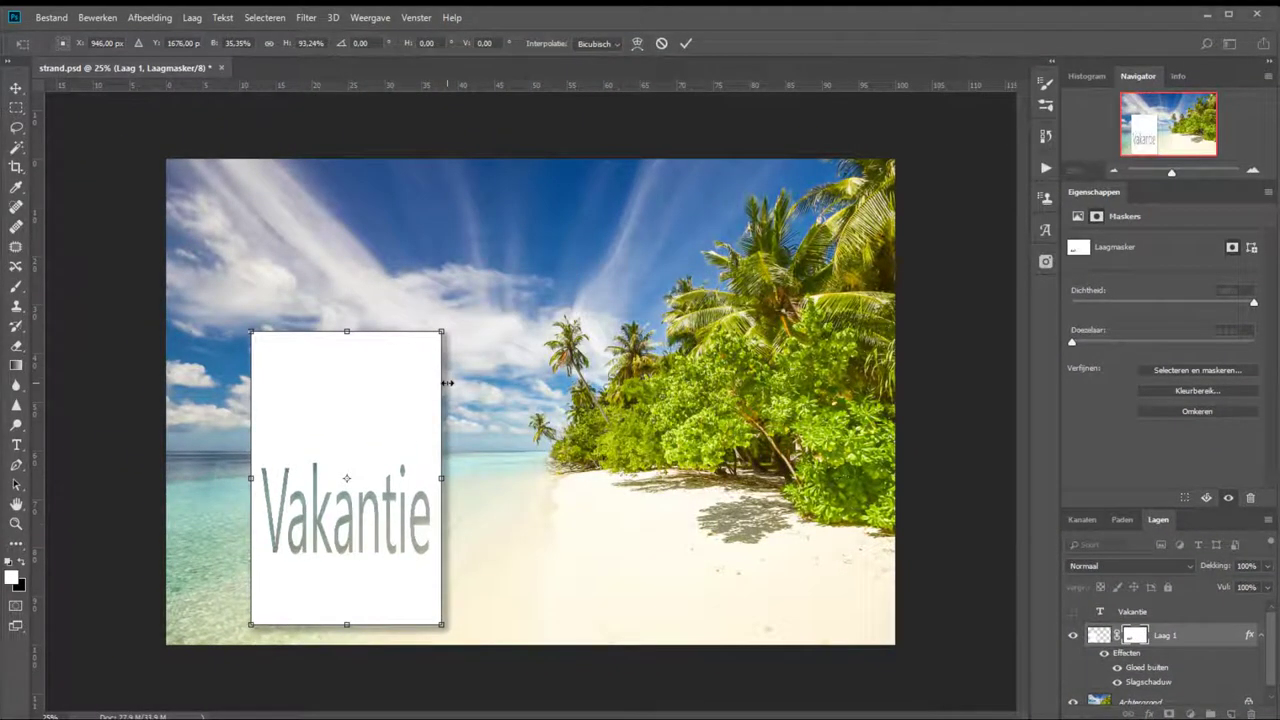
pyautogui.click(661, 43)
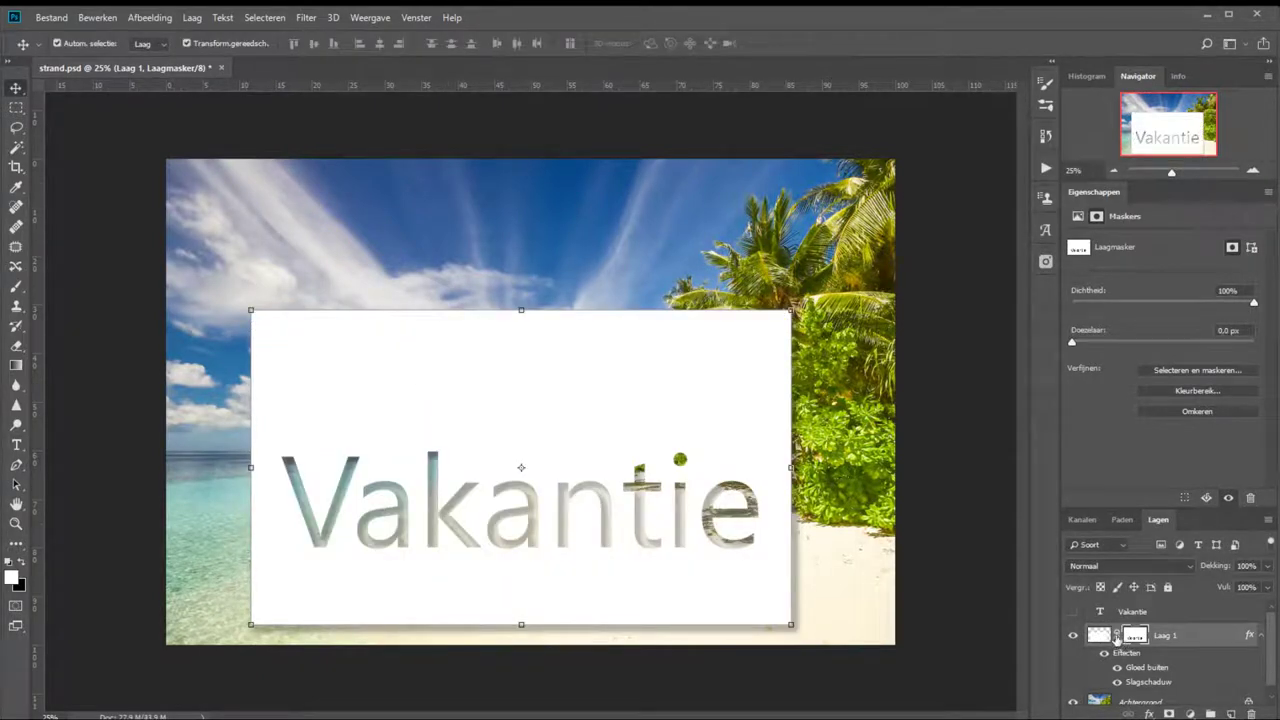
# Step: Shorten the white card from its top edge and move it up to X 11.6%, Y 27.9%
pyautogui.click(1117, 637)
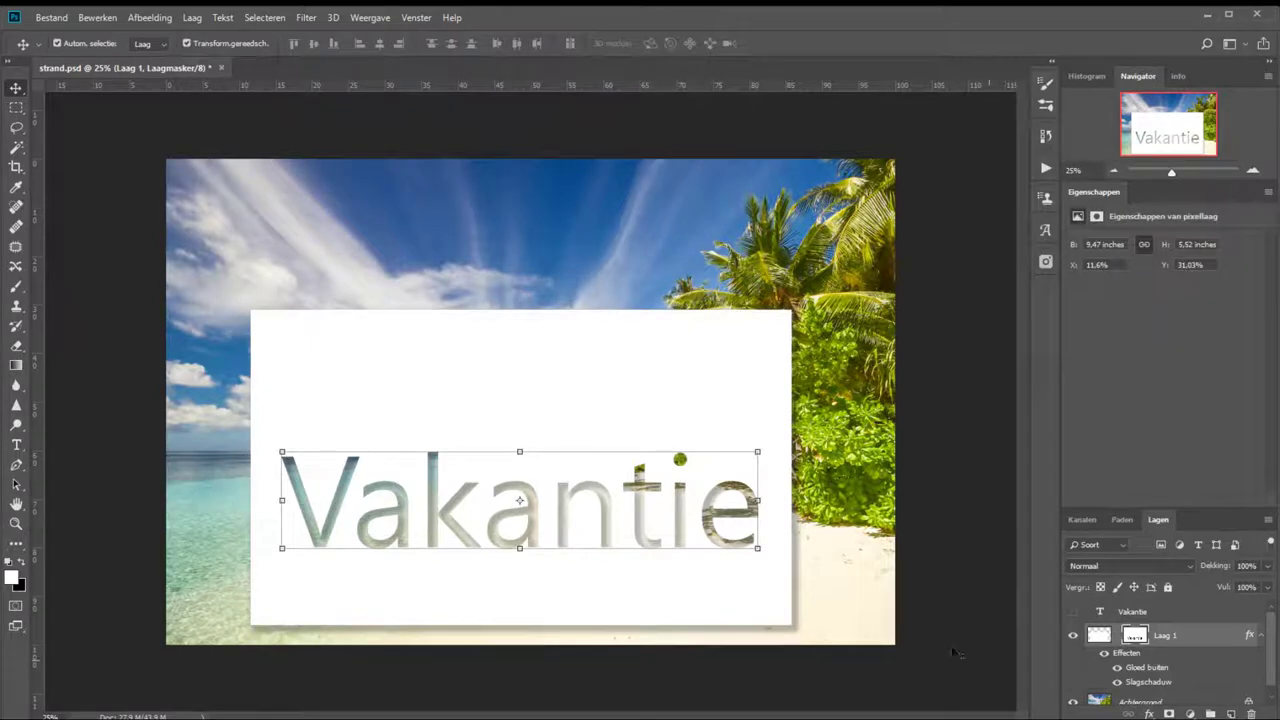
pyautogui.click(1099, 637)
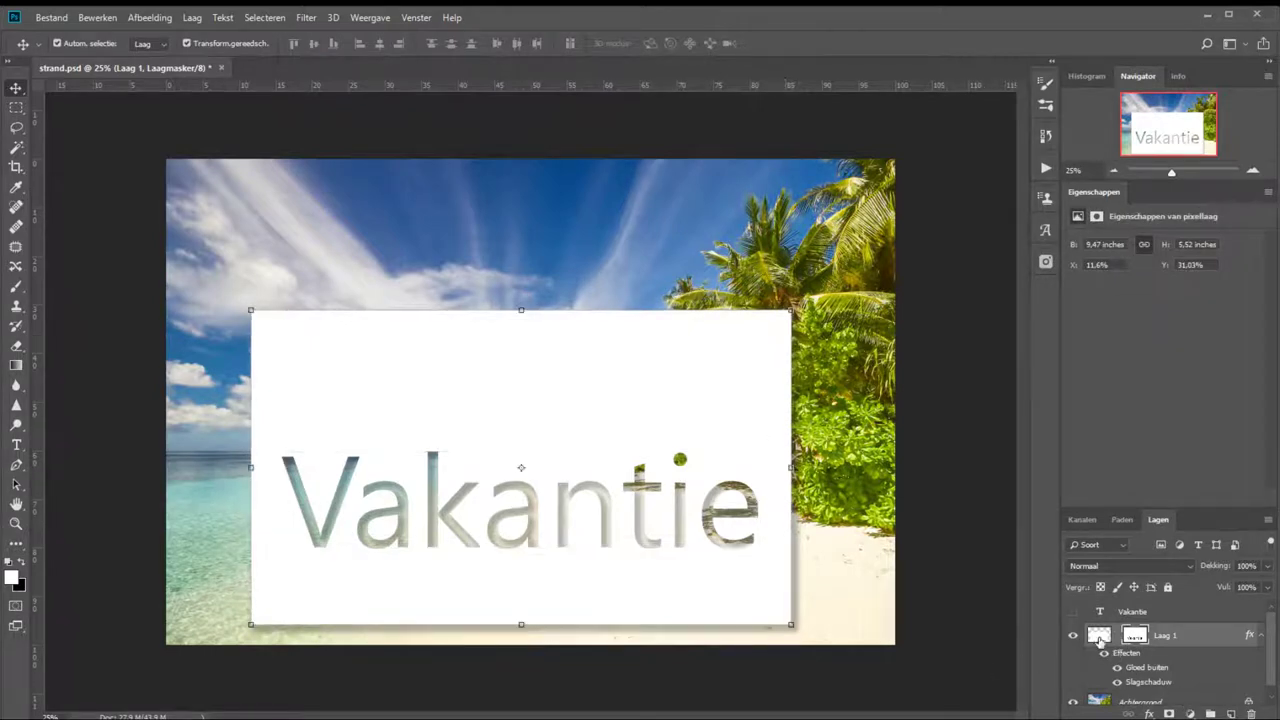
pyautogui.moveTo(792, 310)
pyautogui.mouseDown()
pyautogui.moveTo(794, 385)
pyautogui.moveTo(786, 356)
pyautogui.mouseUp()
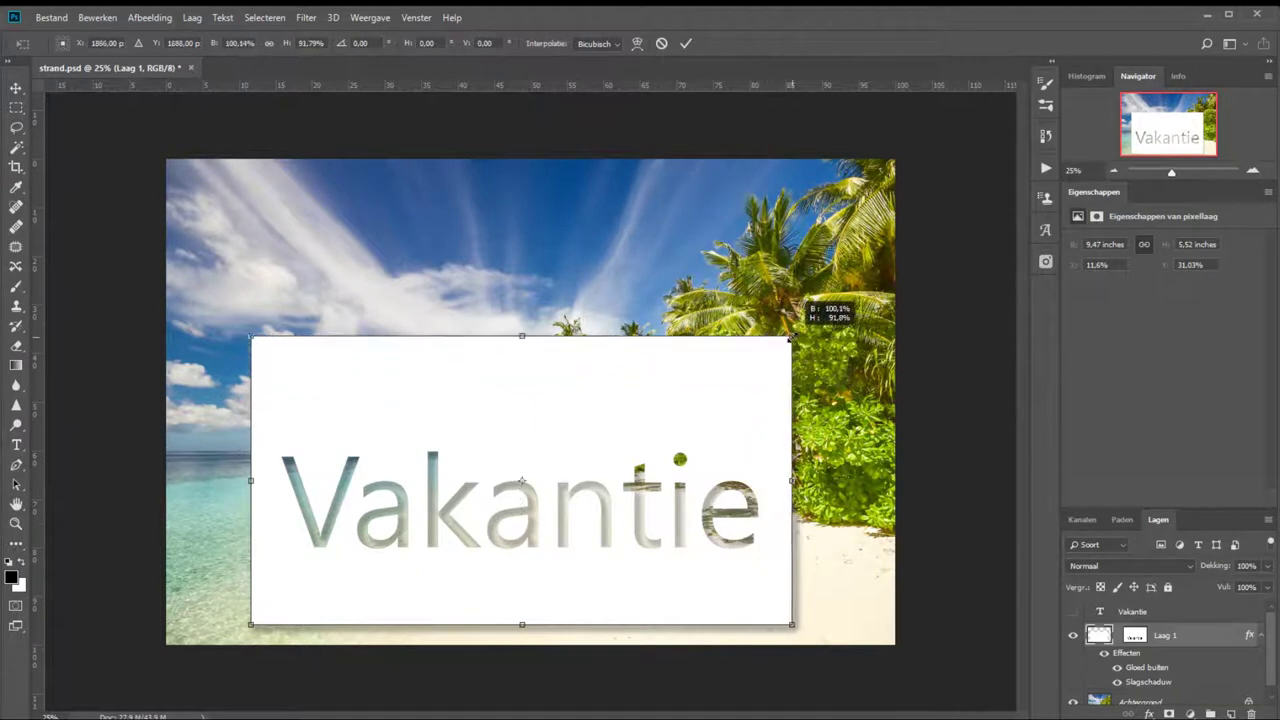
pyautogui.moveTo(786, 355); pyautogui.dragTo(793, 332)
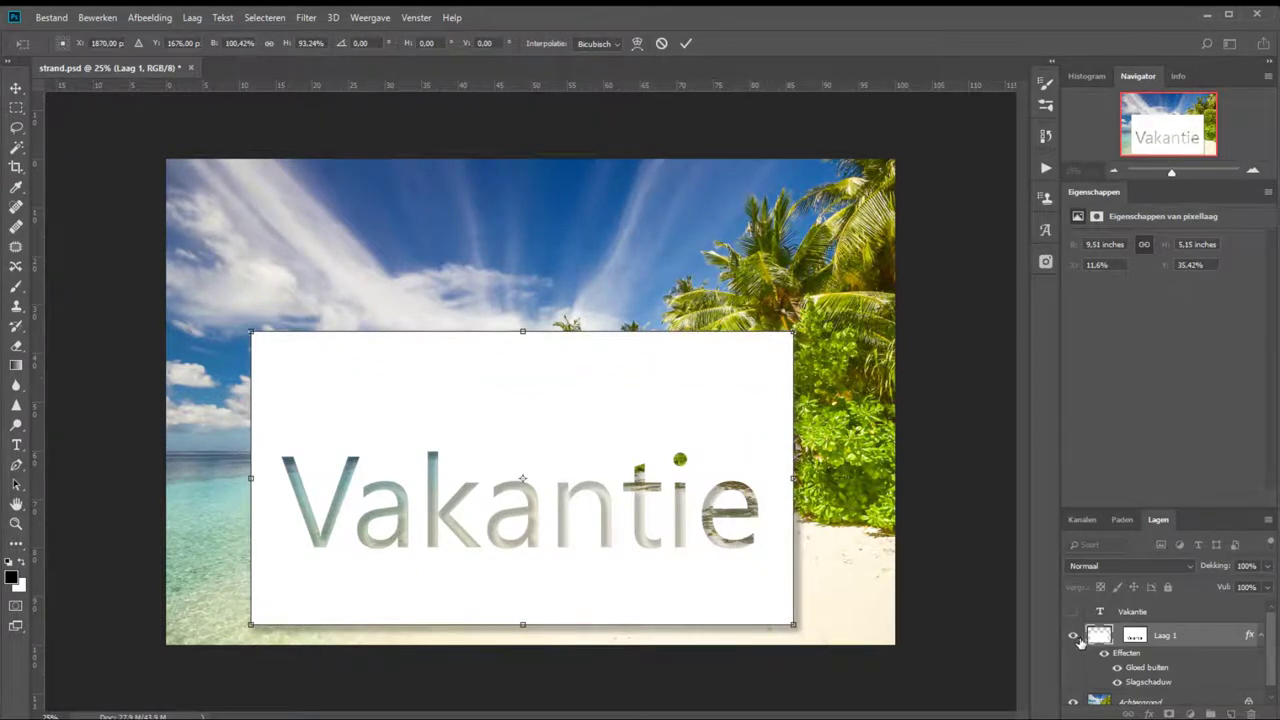
pyautogui.press('Return')
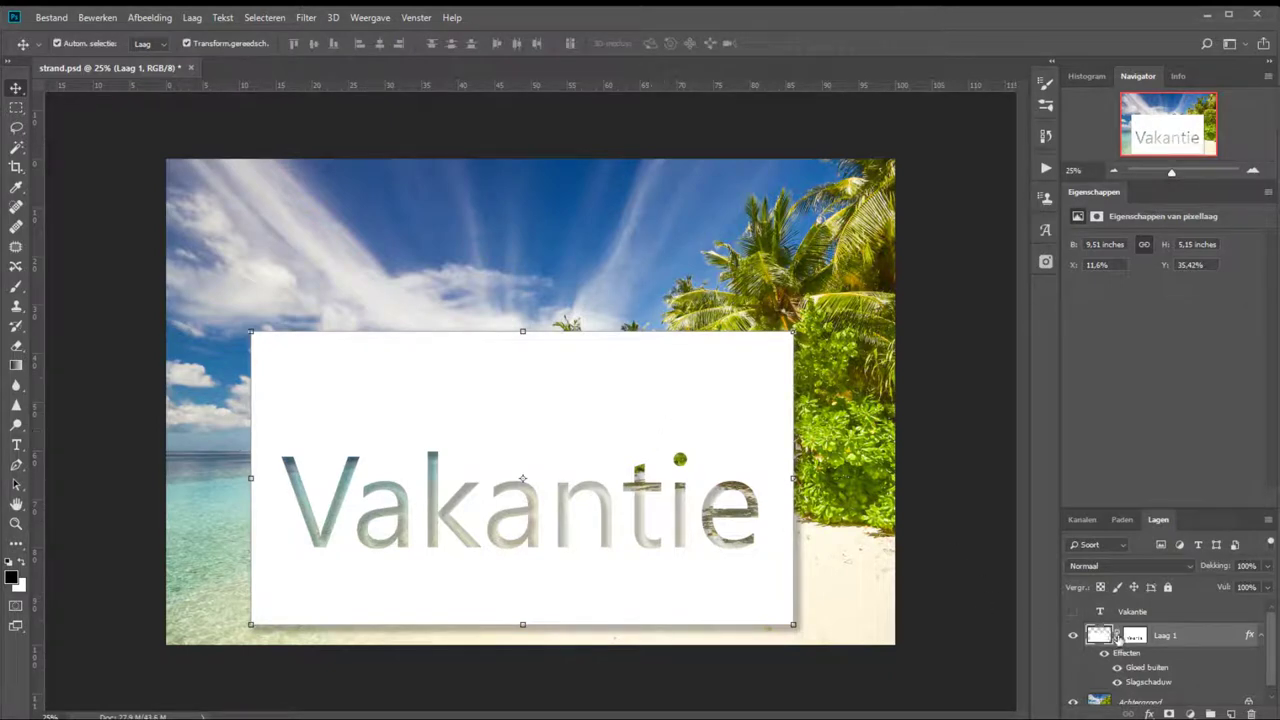
pyautogui.moveTo(665, 416)
pyautogui.mouseDown()
pyautogui.moveTo(662, 291)
pyautogui.moveTo(660, 396)
pyautogui.moveTo(622, 381)
pyautogui.moveTo(622, 394)
pyautogui.mouseUp()
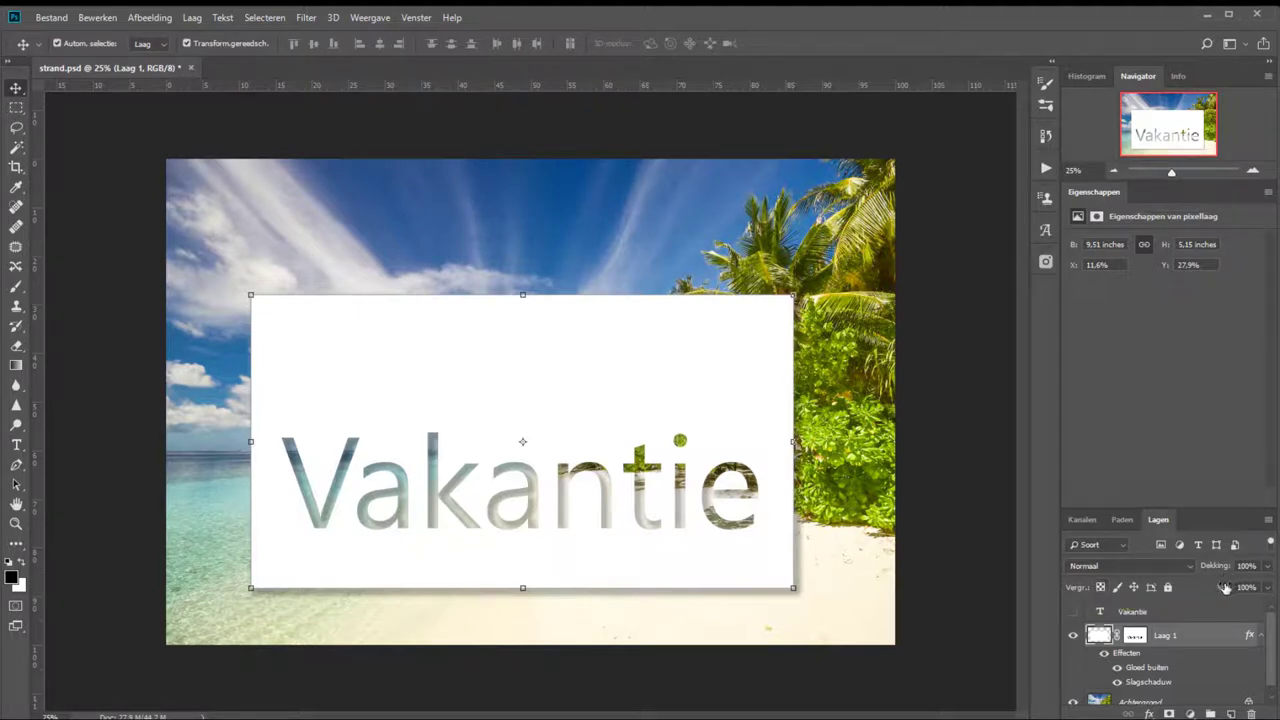
# Step: Try different Fill (Vul) values on the card, settling on 80% fill
pyautogui.moveTo(1226, 588); pyautogui.dragTo(1206, 587)
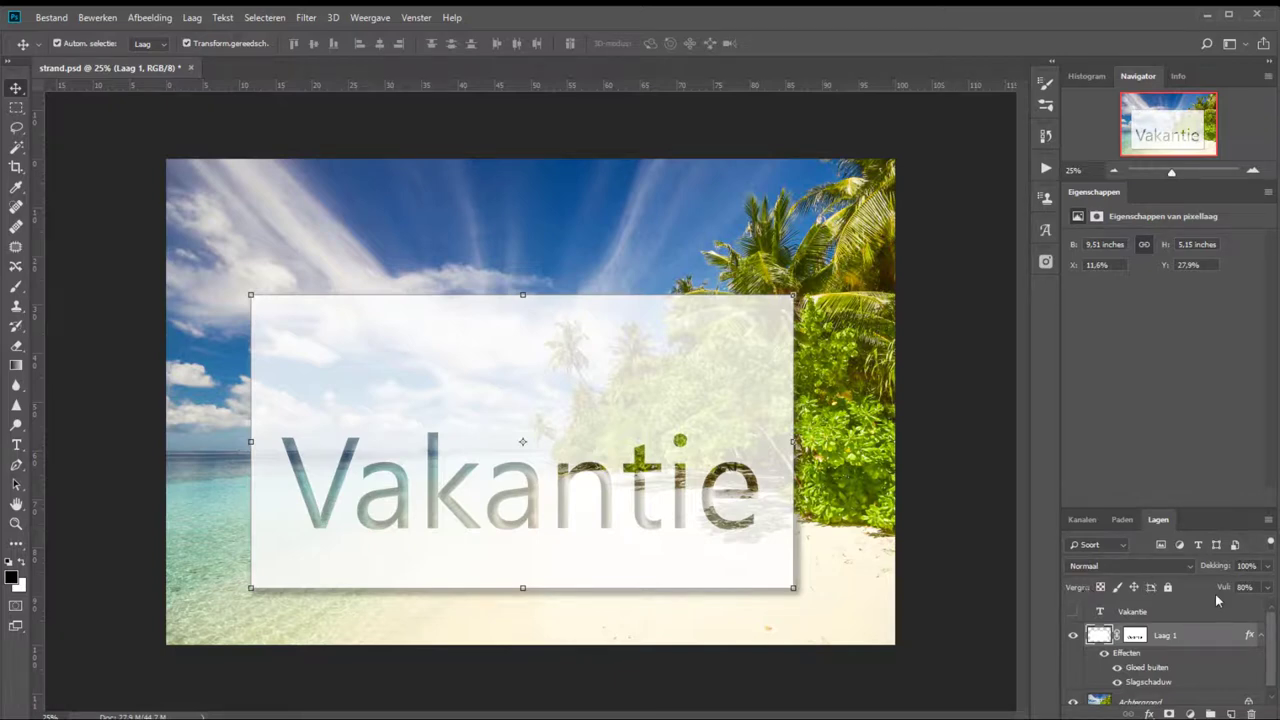
pyautogui.moveTo(1223, 590)
pyautogui.mouseDown()
pyautogui.moveTo(1044, 571)
pyautogui.moveTo(1134, 583)
pyautogui.mouseUp()
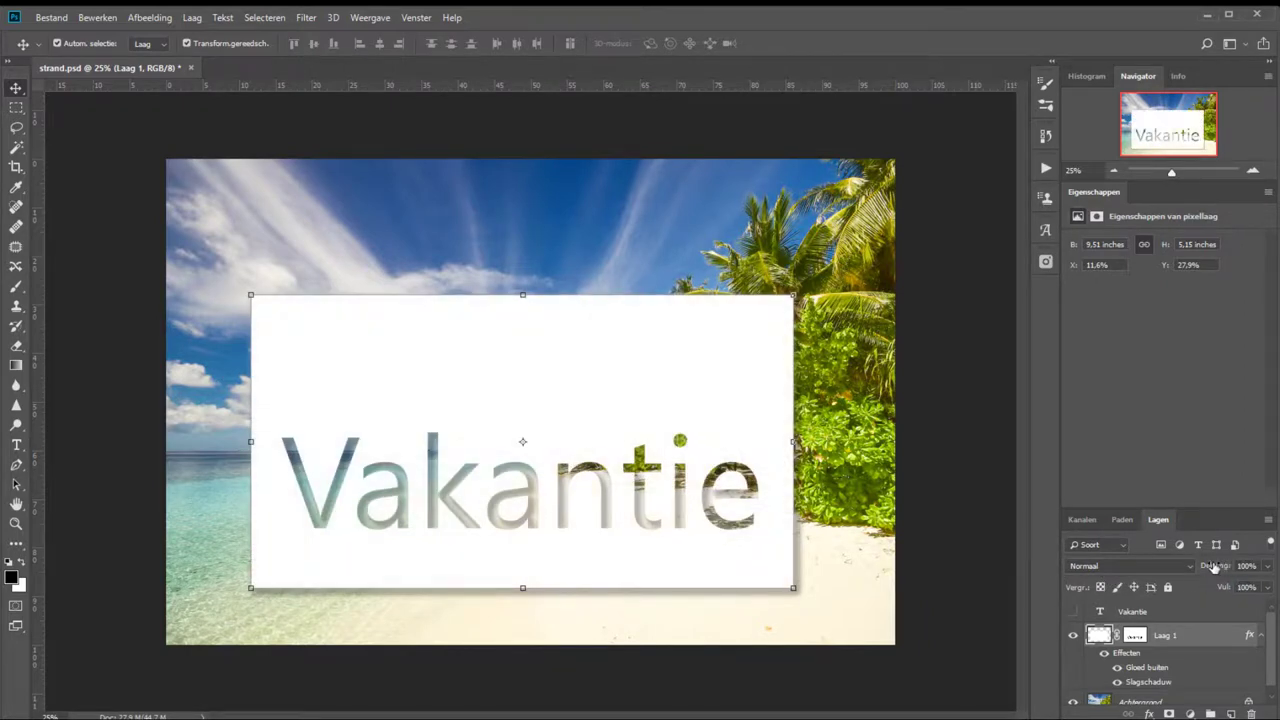
pyautogui.moveTo(1215, 567)
pyautogui.mouseDown()
pyautogui.moveTo(1007, 568)
pyautogui.moveTo(1215, 567)
pyautogui.moveTo(1211, 594)
pyautogui.mouseUp()
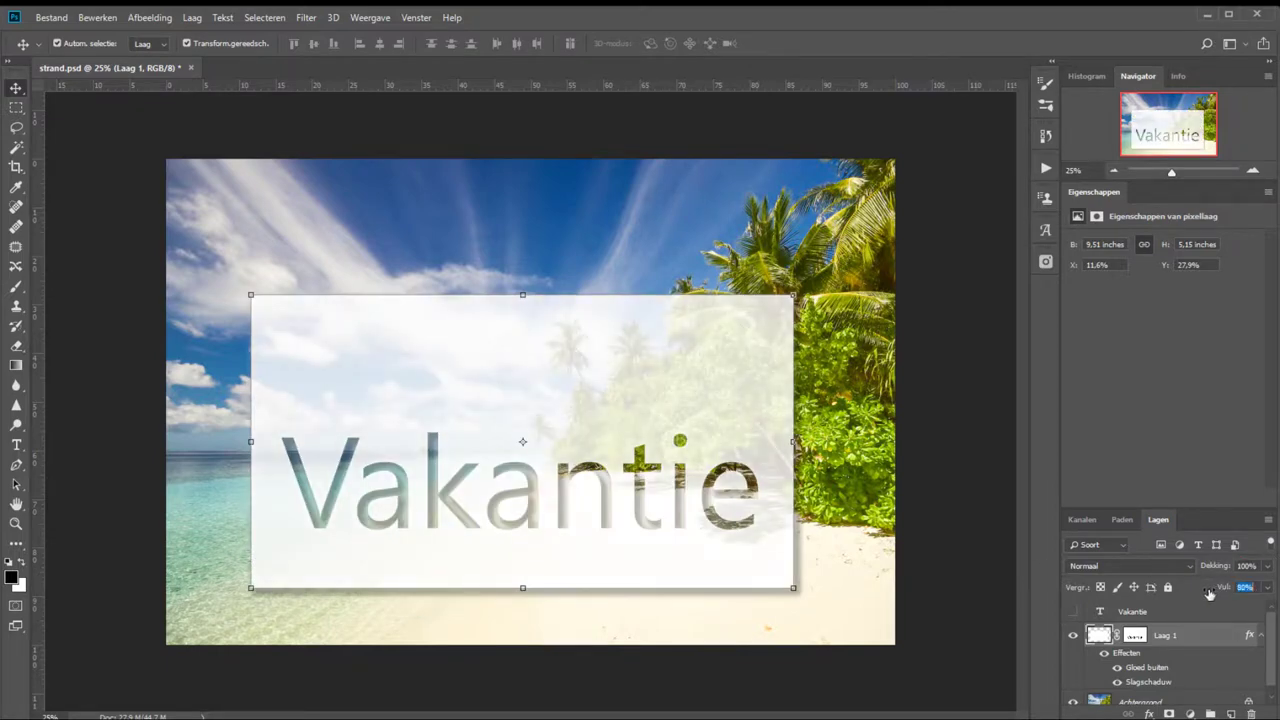